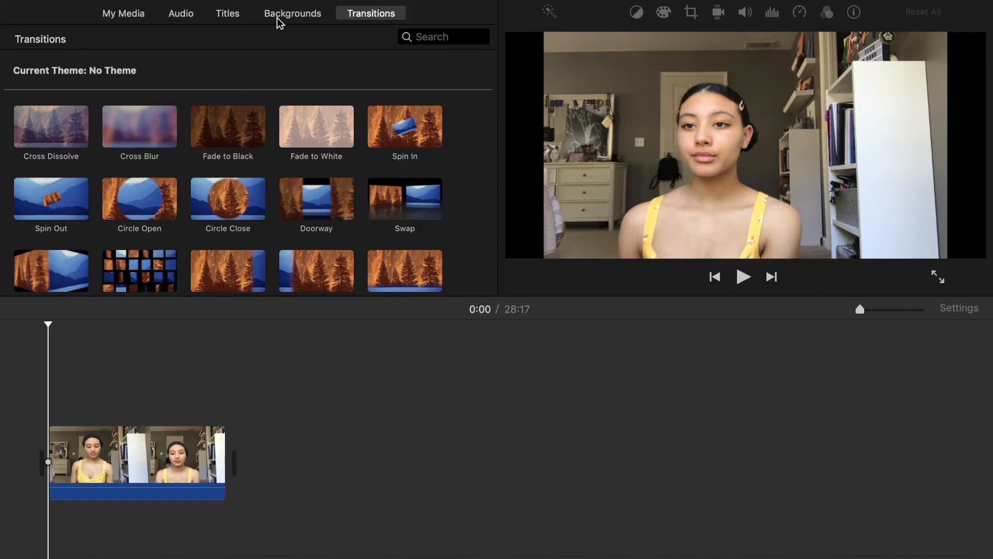
Show the project media, play the footage from the start, and split off its first 7.5 s as a separate clip.
{"action": "left_click", "coordinate": [120, 16]}
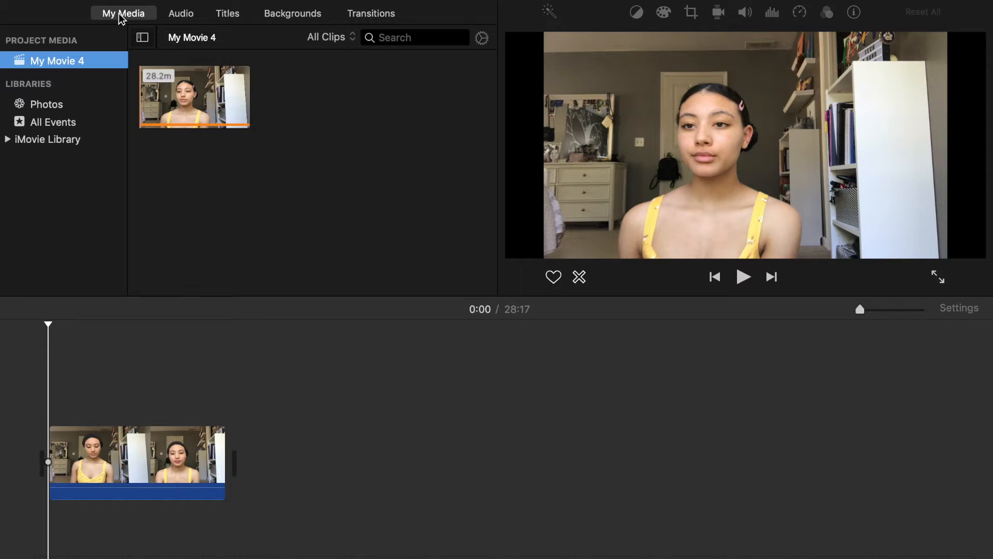
{"action": "left_click", "coordinate": [46, 423]}
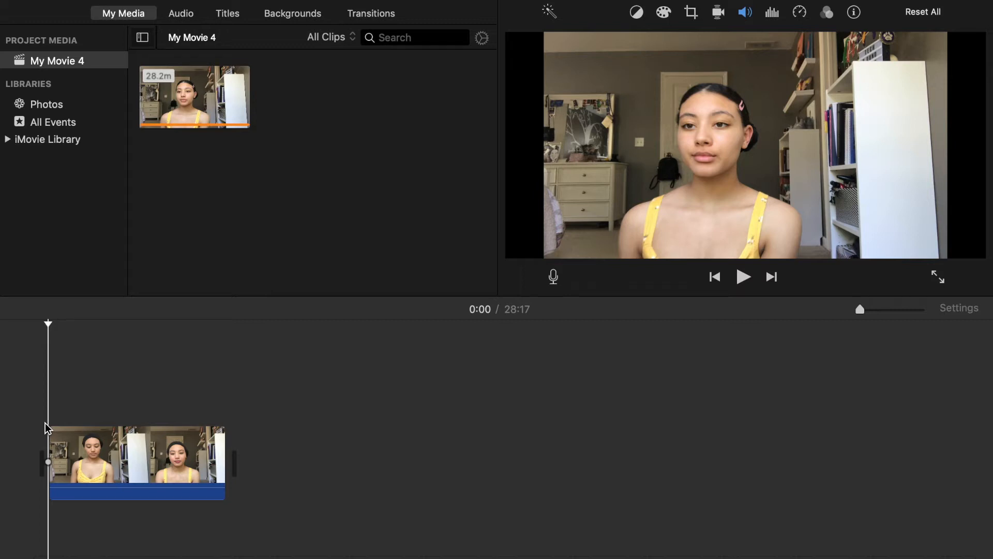
{"action": "key", "text": "space"}
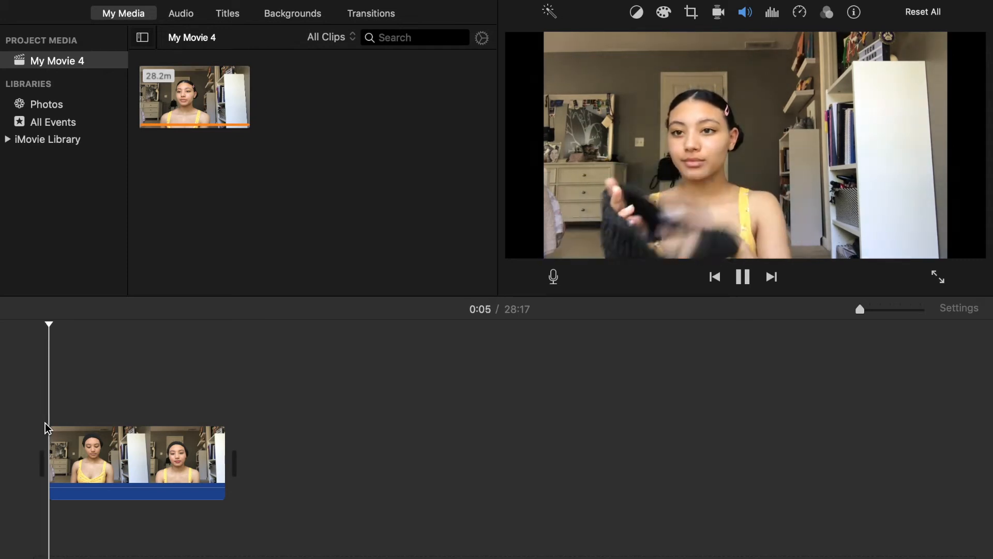
{"action": "key", "text": "space"}
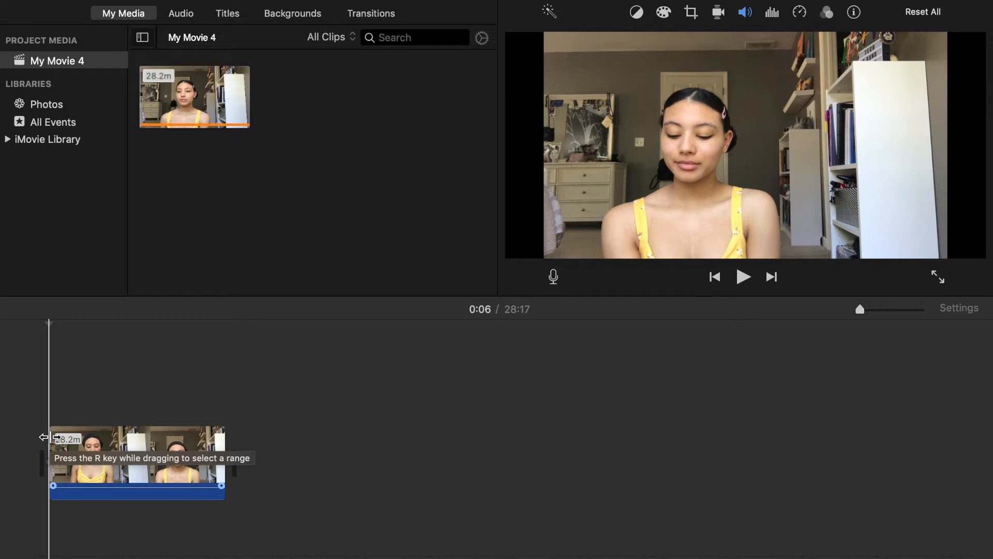
{"action": "key", "text": "super+b"}
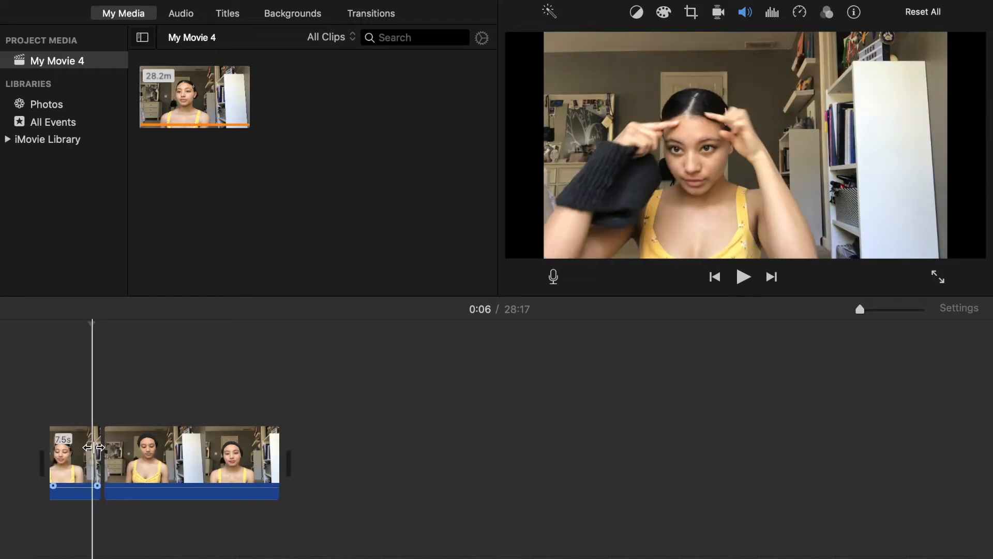
Split the opening clip at 0:06 and delete its first part, keeping the last 1.1 s.
{"action": "left_click", "coordinate": [94, 447]}
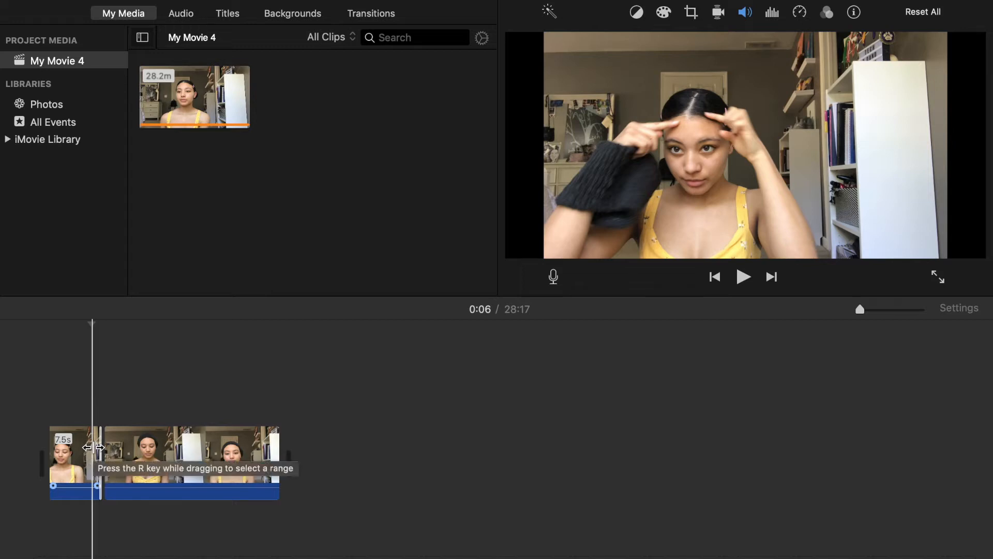
{"action": "key", "text": "super+b"}
{"action": "left_click", "coordinate": [83, 447]}
{"action": "key", "text": "Delete"}
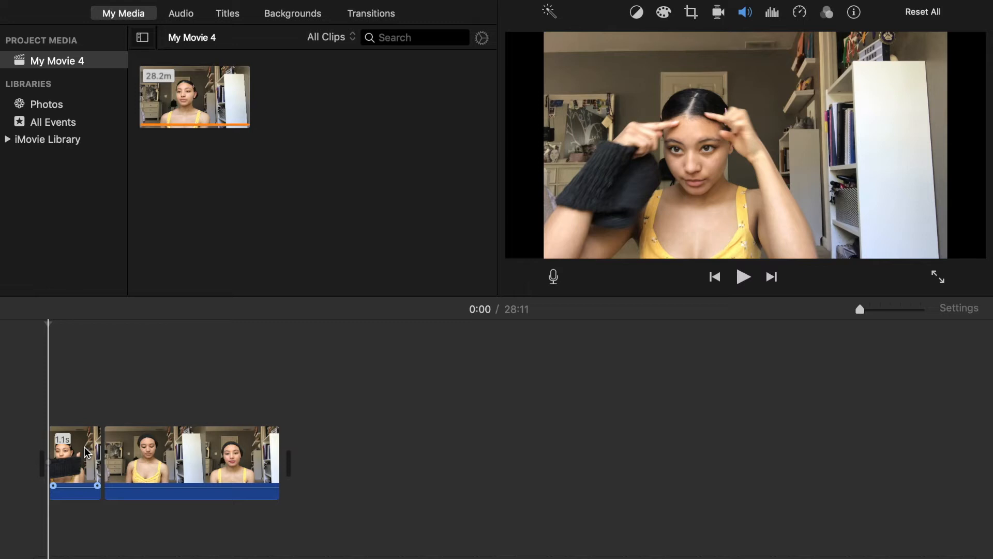
Play the opening through, split the 1.1 s opening clip partway, and delete its second part.
{"action": "key", "text": "space"}
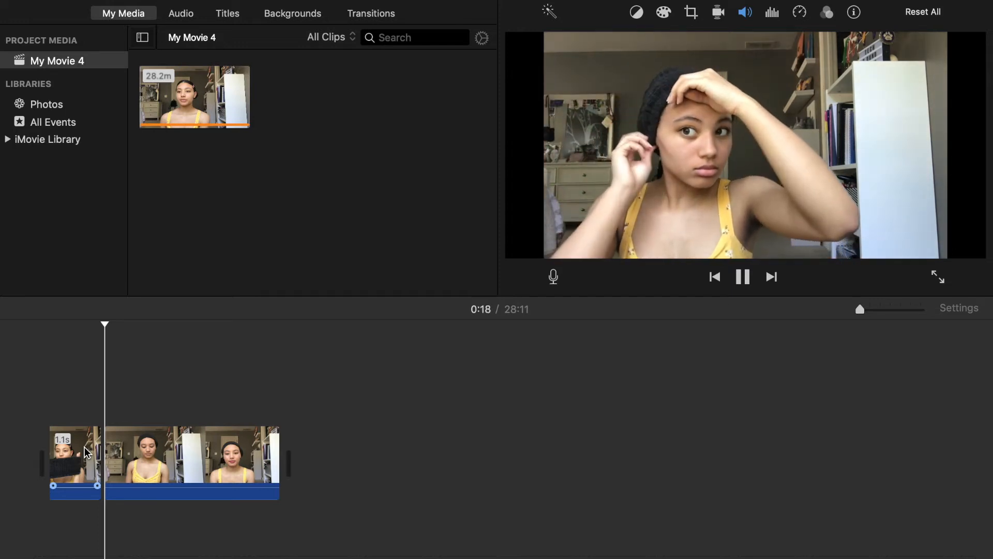
{"action": "key", "text": "space"}
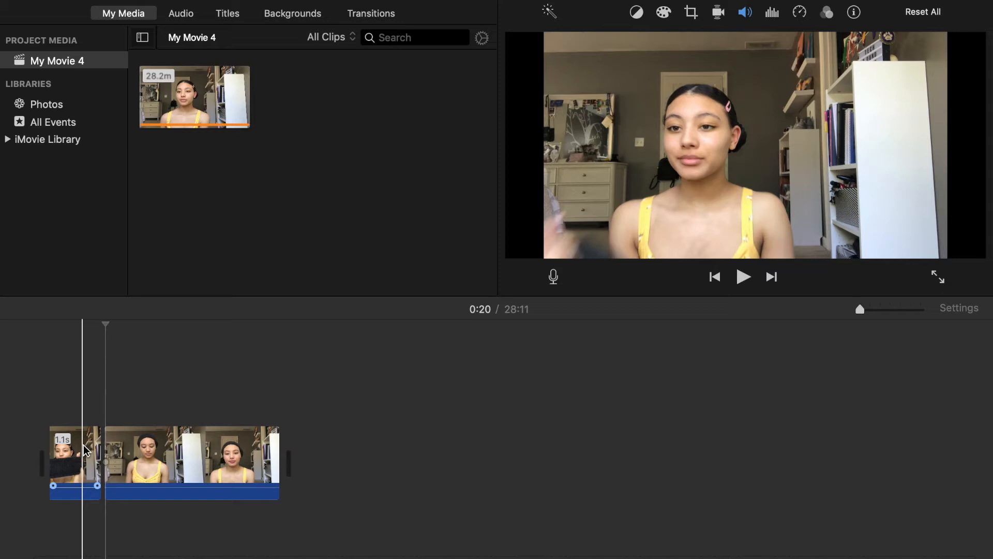
{"action": "key", "text": "super+b"}
{"action": "left_click", "coordinate": [128, 462]}
{"action": "key", "text": "Delete"}
Replay the opening clip, split it just before its end, and delete the remaining 0.3 s piece.
{"action": "left_click", "coordinate": [49, 456]}
{"action": "key", "text": "space"}
{"action": "key", "text": "space"}
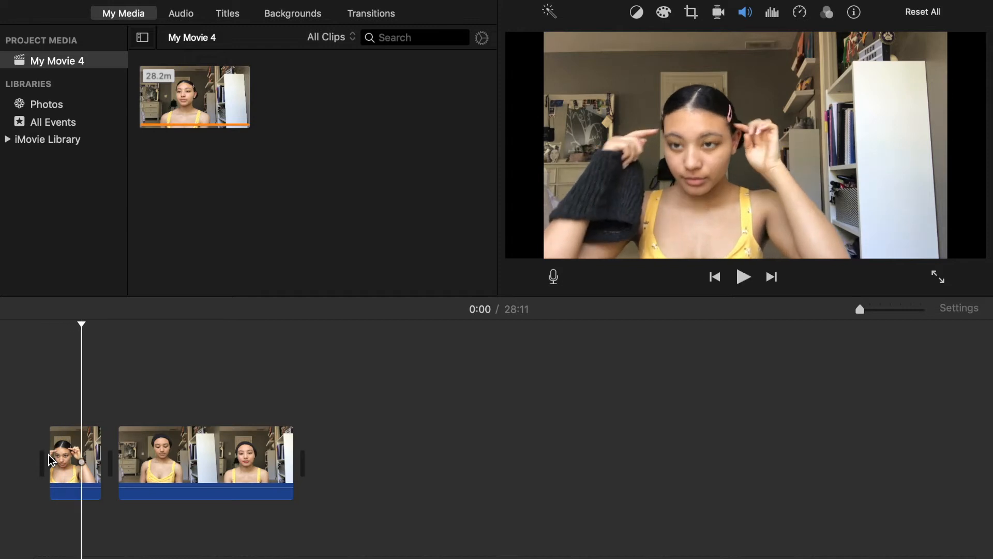
{"action": "key", "text": "super+b"}
{"action": "left_click", "coordinate": [113, 458]}
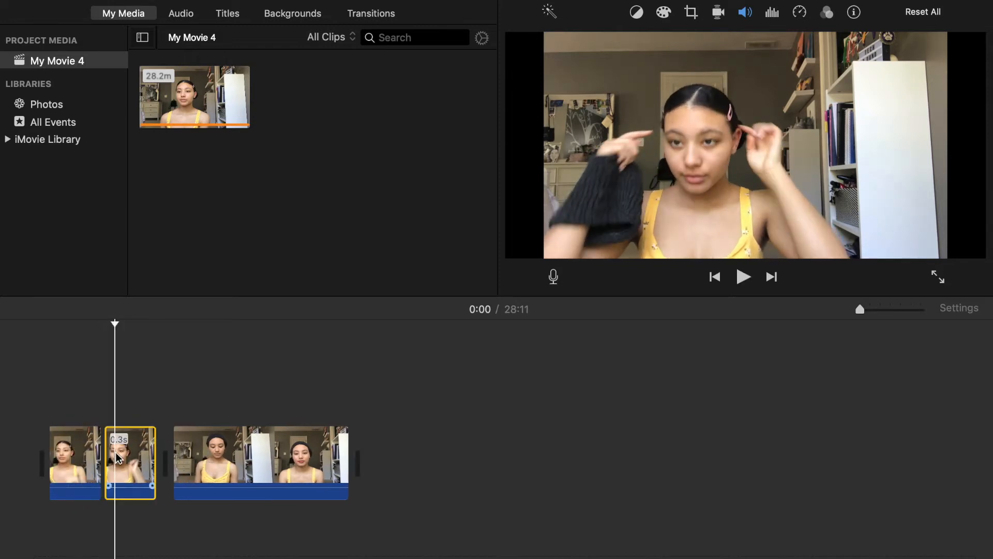
{"action": "key", "text": "Delete"}
Review the start of the long clip, split it at the black hat being adjusted, and delete the footage before the cut.
{"action": "left_click", "coordinate": [49, 415]}
{"action": "key", "text": "space"}
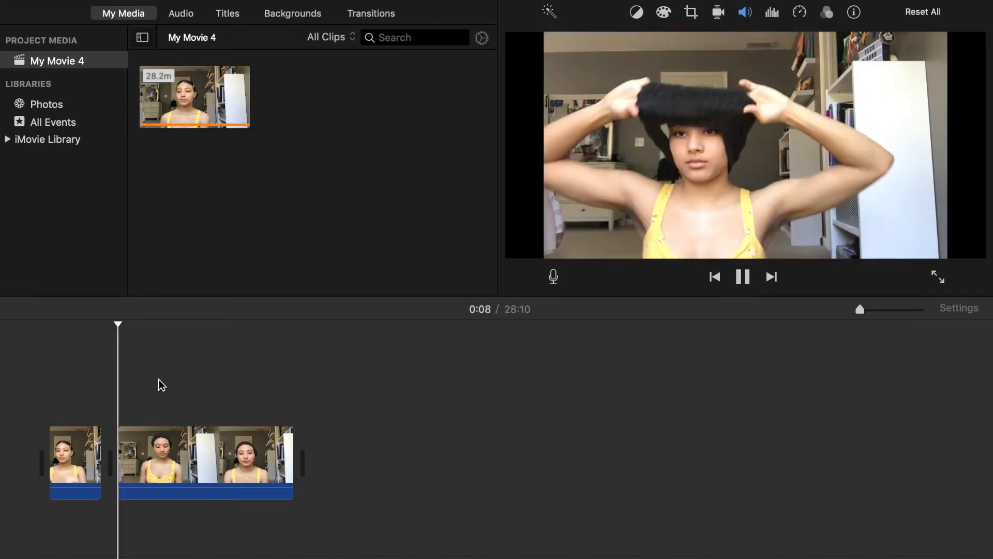
{"action": "key", "text": "space"}
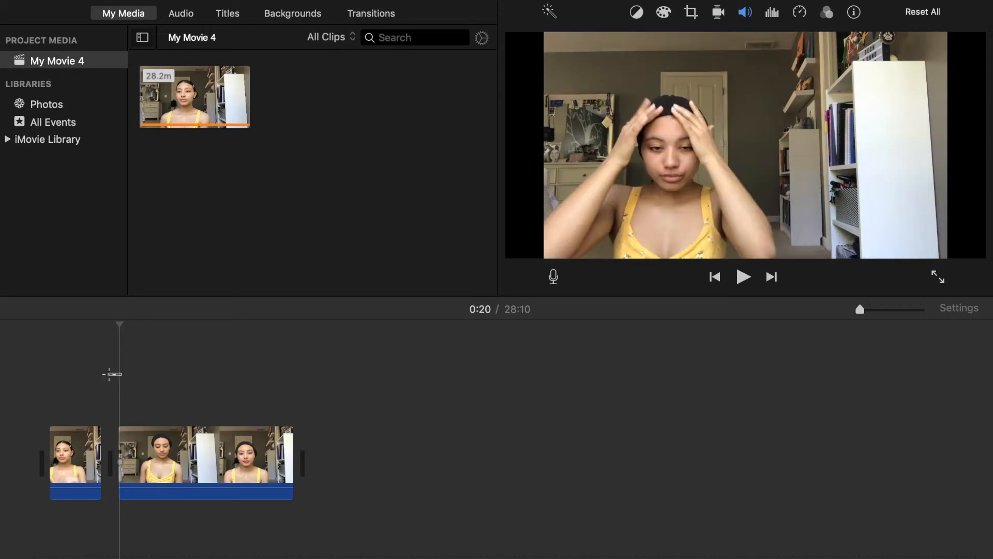
{"action": "key", "text": "space"}
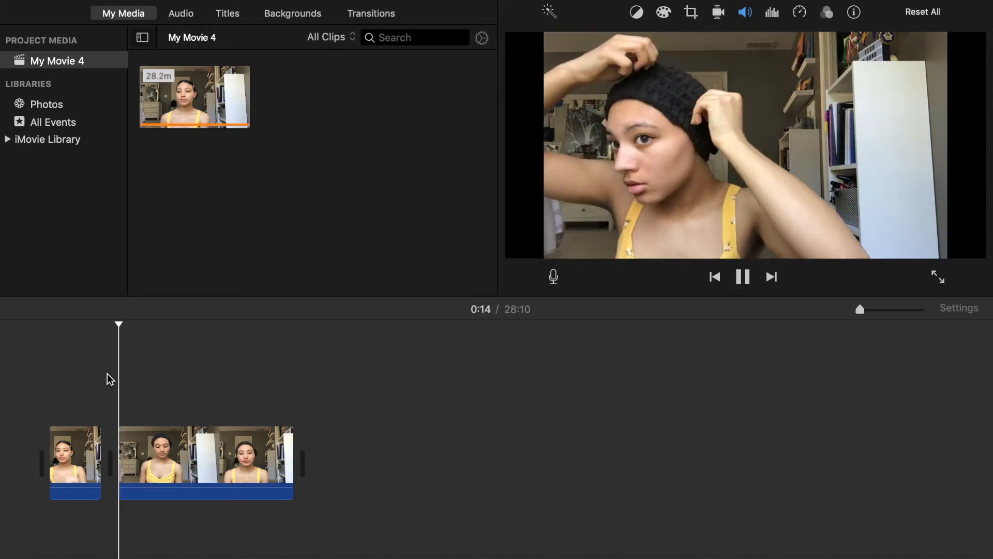
{"action": "key", "text": "space"}
{"action": "key", "text": "super+b"}
{"action": "left_click", "coordinate": [144, 454]}
{"action": "key", "text": "Delete"}
Split off a short hat-adjusting shot and delete the footage after it, including the empty room, up to the lotion bottle.
{"action": "key", "text": "space"}
{"action": "key", "text": "space"}
{"action": "key", "text": "super+b"}
{"action": "key", "text": "space"}
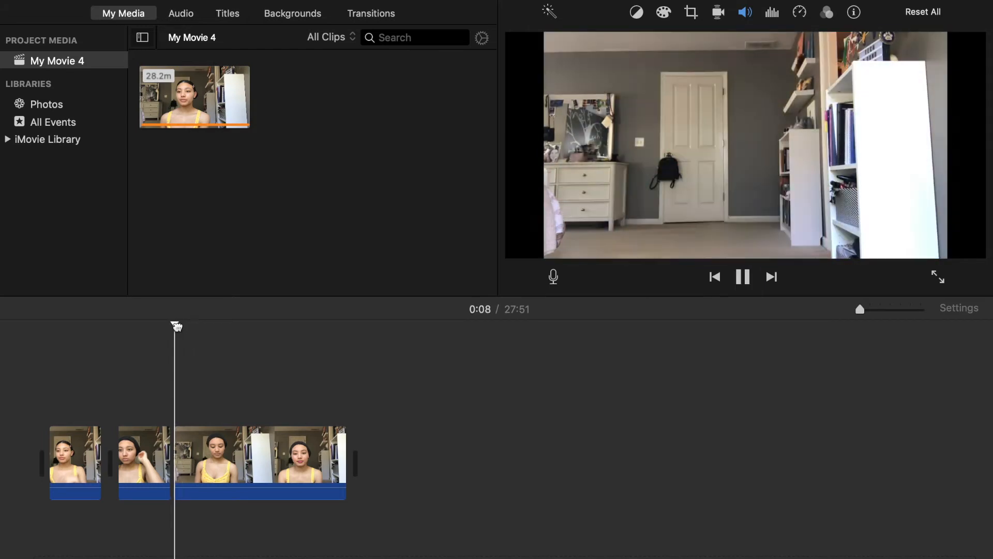
{"action": "key", "text": "space"}
{"action": "key", "text": "super+b"}
{"action": "left_click", "coordinate": [204, 459]}
{"action": "key", "text": "Delete"}
Split off a short shot of the lotion bottle and delete the footage between it and the lotion being rubbed in.
{"action": "key", "text": "space"}
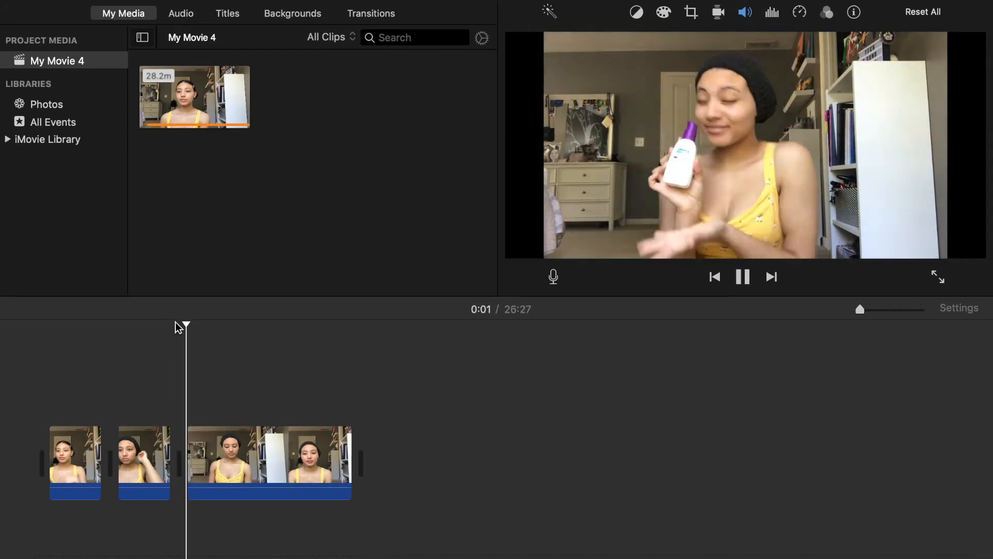
{"action": "key", "text": "space"}
{"action": "key", "text": "super+b"}
{"action": "key", "text": "space"}
{"action": "key", "text": "space"}
Split off the shot of lotion being rubbed into the face and delete the footage up to the white tube.
{"action": "key", "text": "space"}
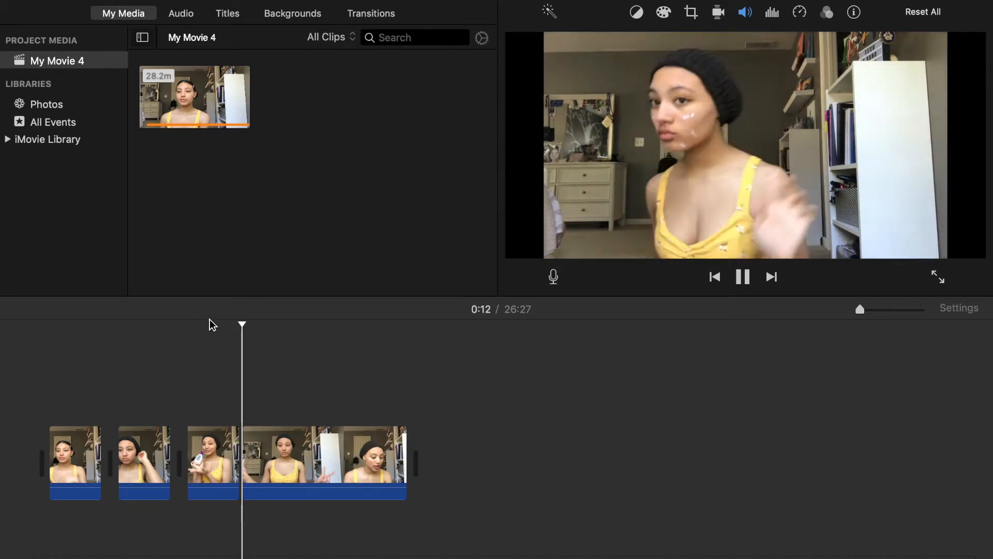
Split off the shot presenting the white tube and delete the footage up to the cream being dotted on the face.
{"action": "key", "text": "space"}
{"action": "key", "text": "super+b"}
{"action": "left_click", "coordinate": [260, 448]}
{"action": "key", "text": "Delete"}
{"action": "key", "text": "space"}
{"action": "key", "text": "space"}
{"action": "key", "text": "super+b"}
{"action": "mouse_move", "coordinate": [310, 325]}
{"action": "left_mouse_down"}
{"action": "mouse_move", "coordinate": [327, 326]}
{"action": "mouse_move", "coordinate": [314, 325]}
{"action": "left_mouse_up"}
{"action": "key", "text": "super+b"}
{"action": "left_click", "coordinate": [346, 439]}
{"action": "key", "text": "Delete"}
{"action": "key", "text": "space"}
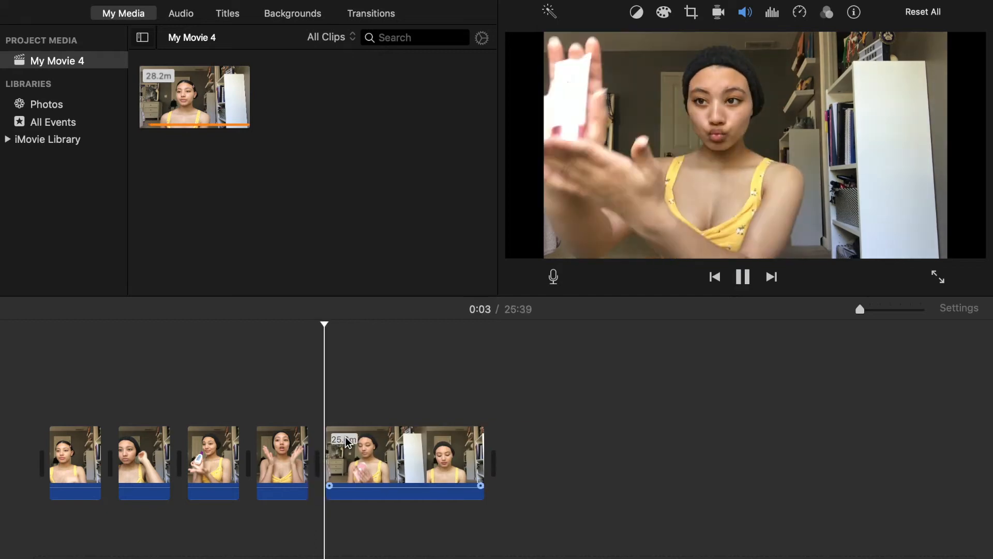
{"action": "key", "text": "space"}
{"action": "key", "text": "super+b"}
{"action": "key", "text": "space"}
{"action": "key", "text": "space"}
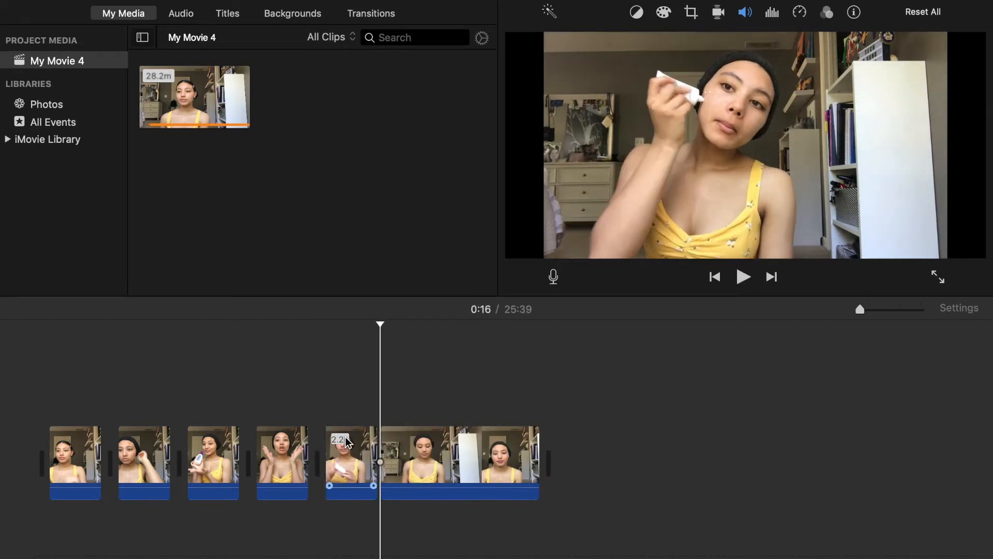
{"action": "key", "text": "super+b"}
Keep a short cream-dotting shot, remove the footage after it, and split off a brief shot of the next product.
{"action": "key", "text": "space"}
{"action": "key", "text": "space"}
{"action": "key", "text": "super+b"}
{"action": "left_click", "coordinate": [401, 462]}
{"action": "key", "text": "Delete"}
{"action": "key", "text": "space"}
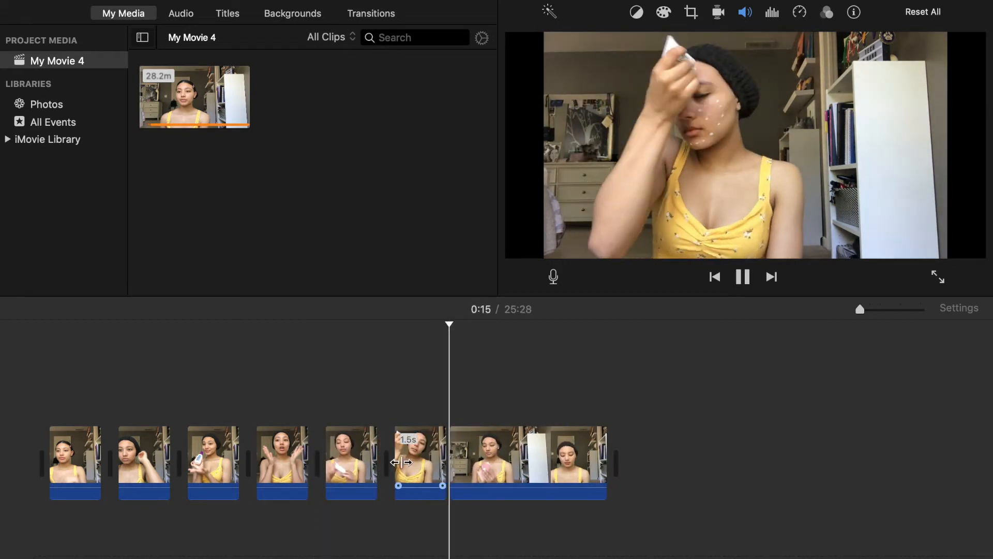
{"action": "left_click", "coordinate": [454, 327]}
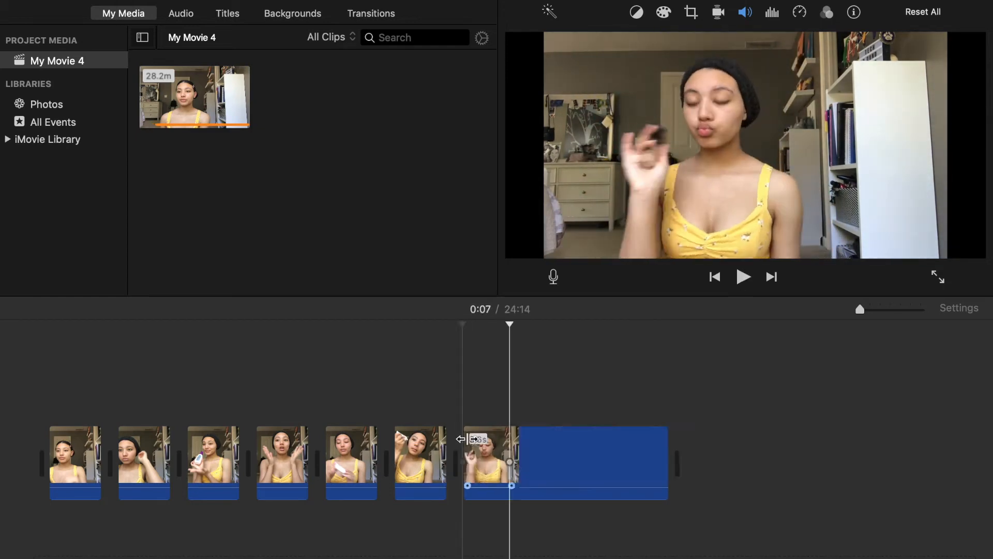
{"action": "key", "text": "space"}
Cut out short shots of the product application and the sponge blending, removing the unneeded footage between them.
{"action": "key", "text": "space"}
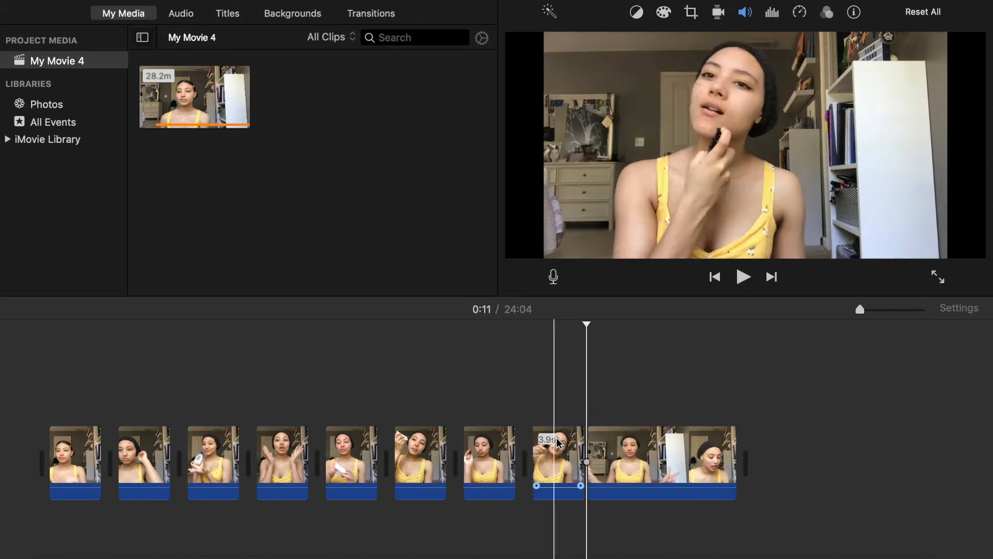
{"action": "key", "text": "space"}
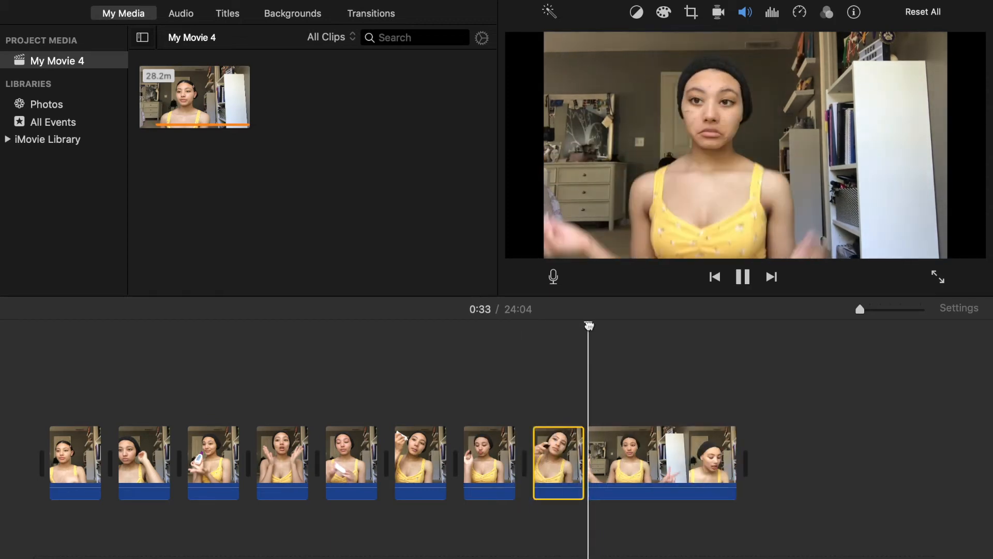
{"action": "key", "text": "space"}
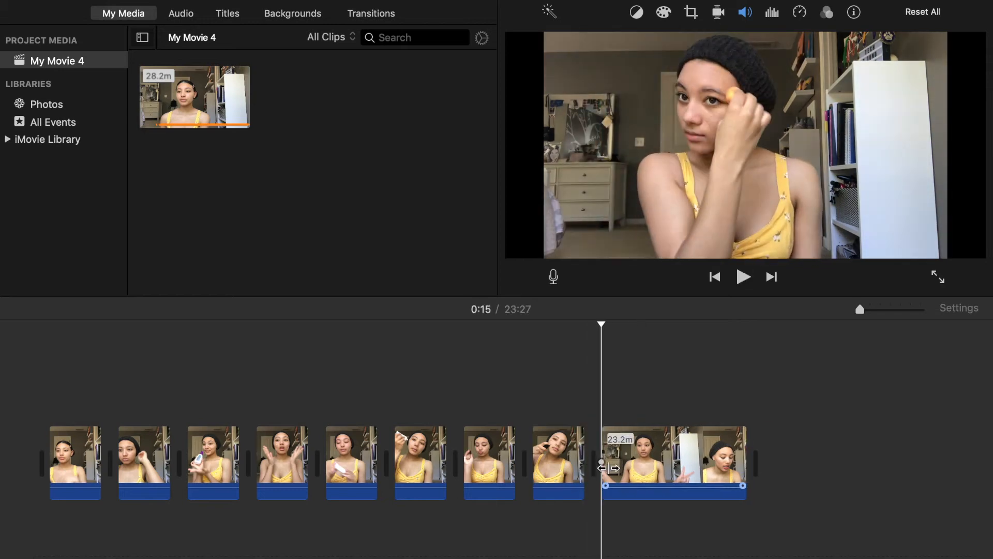
{"action": "key", "text": "space"}
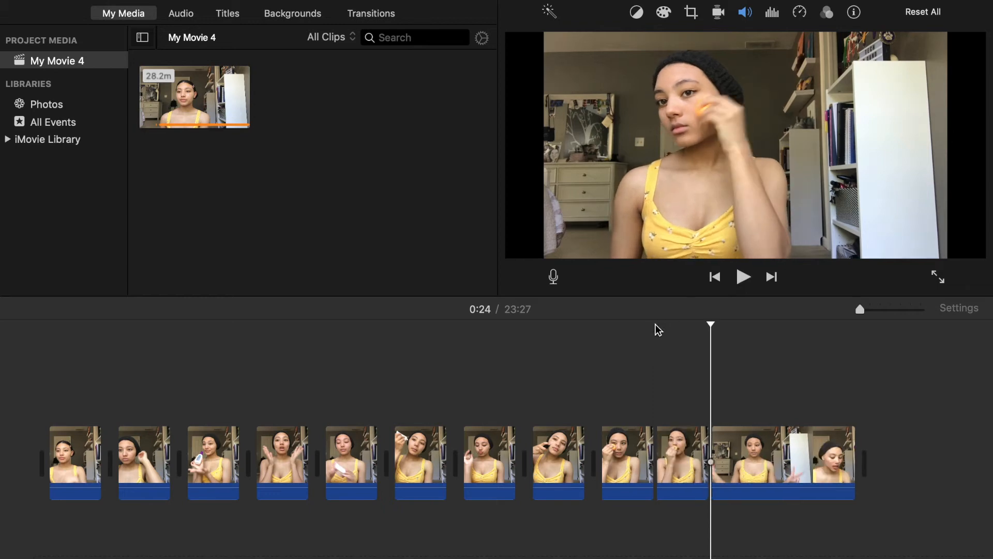
{"action": "key", "text": "space"}
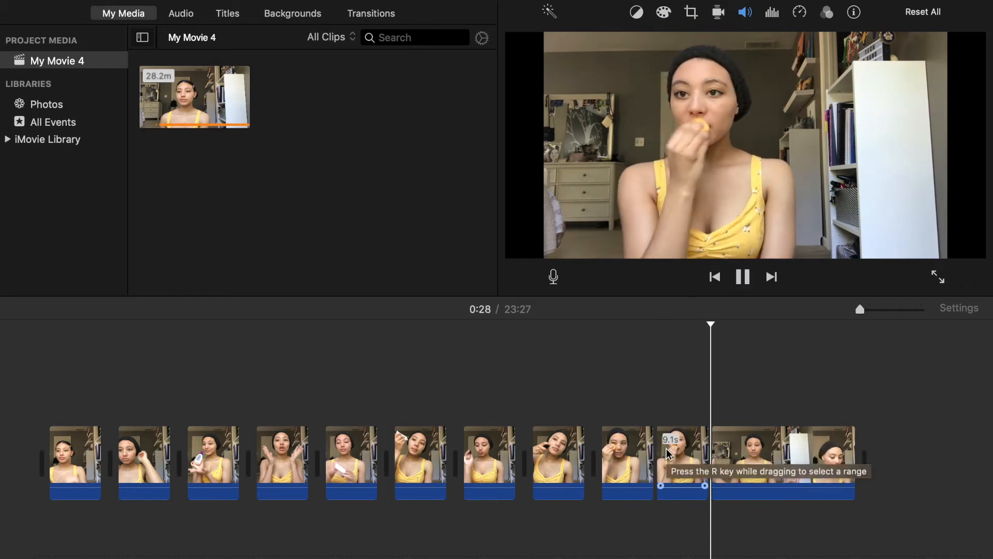
Split the 9.1 s sponge-blending clip partway and delete its second part.
{"action": "key", "text": "space"}
{"action": "left_click", "coordinate": [680, 423]}
{"action": "key", "text": "super+b"}
{"action": "left_click", "coordinate": [742, 447]}
{"action": "key", "text": "Delete"}
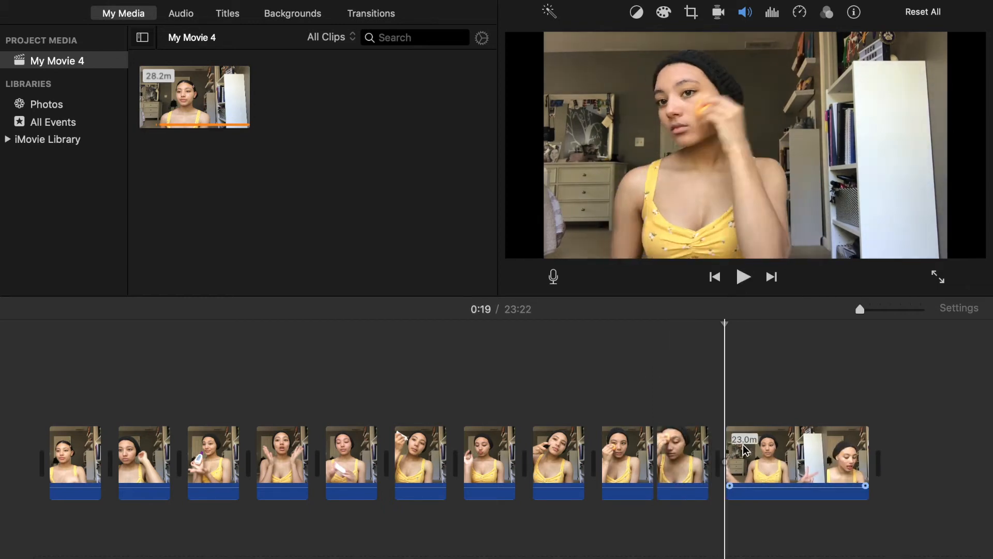
Split off the first few seconds of the remaining sponge-blending footage, delete them, and play on from the cut.
{"action": "key", "text": "space"}
{"action": "key", "text": "super+b"}
{"action": "left_click", "coordinate": [753, 445]}
{"action": "key", "text": "Delete"}
{"action": "key", "text": "space"}
Undo the last timeline edit, split the footage at a different point, and delete the unneeded piece.
{"action": "key", "text": "space"}
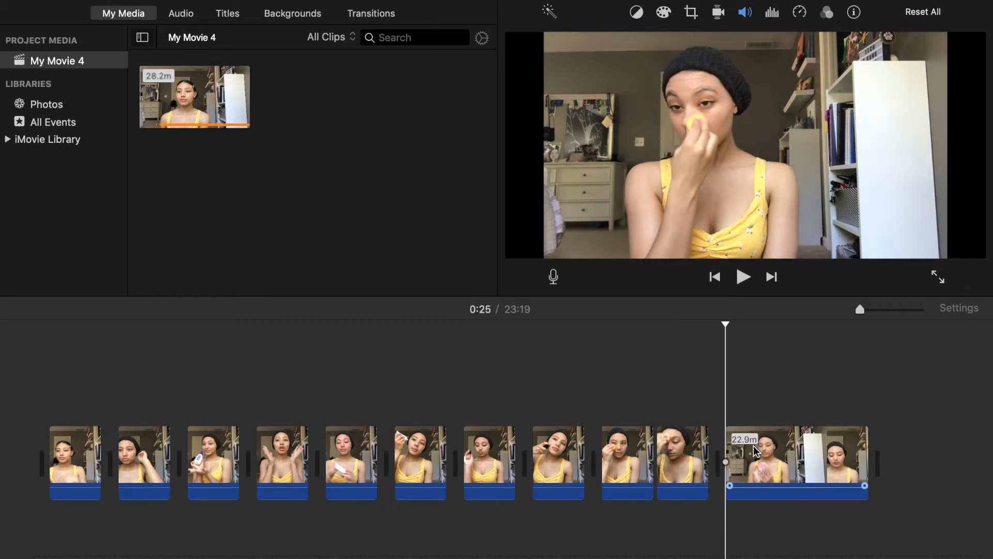
Split the remaining long clip at two points and delete the piece between the cuts.
{"action": "key", "text": "super+b"}
{"action": "left_click", "coordinate": [792, 415]}
{"action": "key", "text": "super+b"}
{"action": "left_click", "coordinate": [802, 445]}
{"action": "key", "text": "Delete"}
{"action": "key", "text": "space"}
{"action": "left_click_drag", "start_coordinate": [795, 325], "coordinate": [772, 325]}
{"action": "key", "text": "super+z"}
Cut the next footage down to the short powder-and-brush shot, deleting two unneeded stretches of the long clip.
{"action": "key", "text": "space"}
{"action": "key", "text": "super+b"}
{"action": "key", "text": "Delete"}
{"action": "key", "text": "space"}
Split the long clip at the end of the powder application and delete the footage before the pink blush appears.
{"action": "key", "text": "space"}
{"action": "key", "text": "super+b"}
{"action": "left_click", "coordinate": [829, 451]}
{"action": "key", "text": "Delete"}
{"action": "key", "text": "space"}
{"action": "key", "text": "space"}
{"action": "key", "text": "super+b"}
{"action": "left_click", "coordinate": [861, 457]}
{"action": "key", "text": "Delete"}
{"action": "key", "text": "space"}
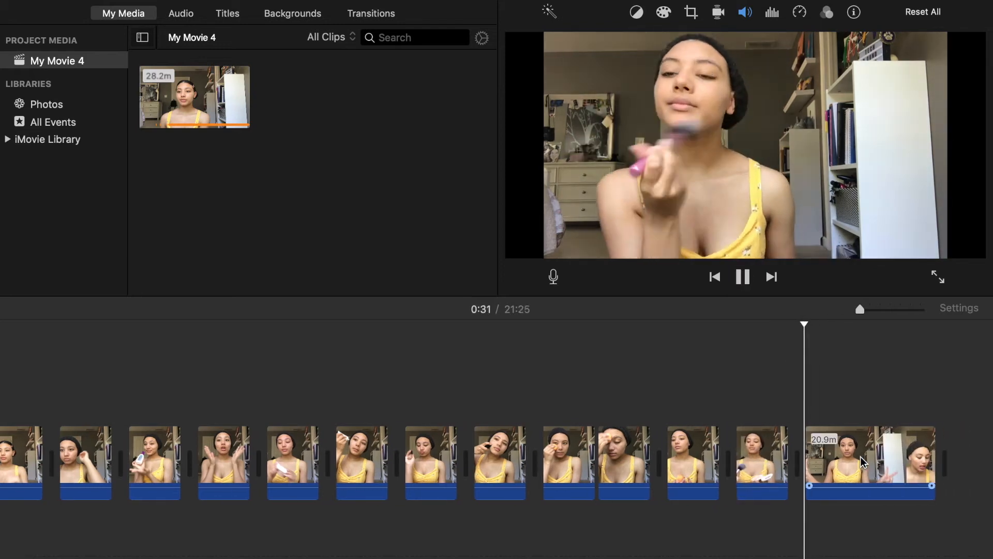
{"action": "left_click_drag", "start_coordinate": [802, 323], "coordinate": [807, 324]}
{"action": "key", "text": "super+b"}
{"action": "left_click", "coordinate": [821, 438]}
{"action": "key", "text": "Delete"}
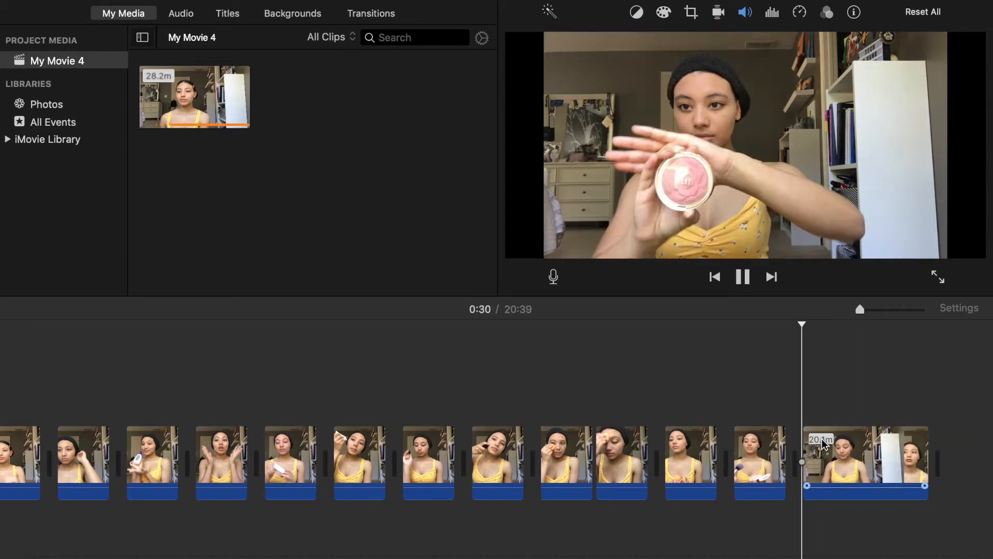
Split off the shot presenting the pink blush compact and delete the footage before the blush brush is used.
{"action": "key", "text": "space"}
{"action": "key", "text": "super+b"}
{"action": "scroll", "coordinate": [799, 331], "scroll_direction": "right", "scroll_amount": 2}
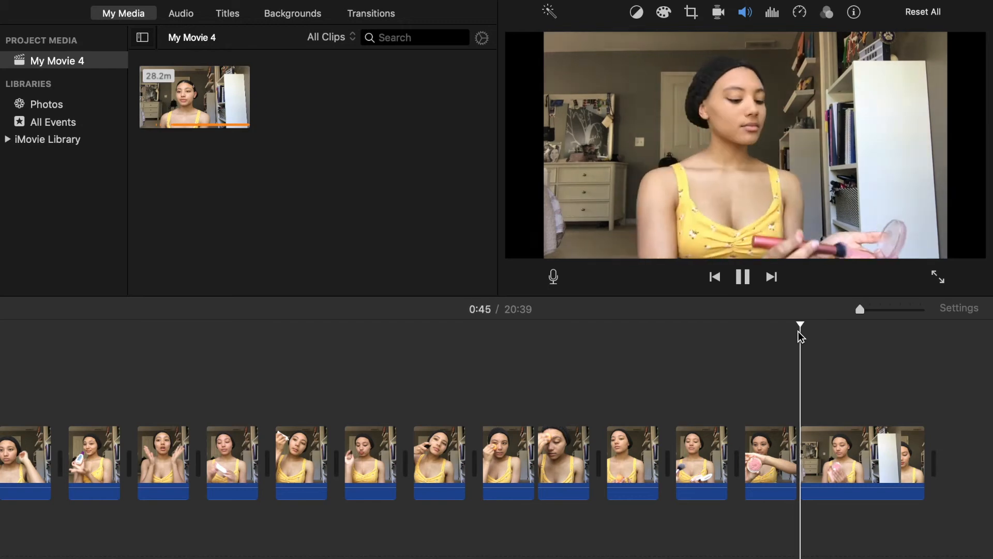
{"action": "key", "text": "space"}
{"action": "key", "text": "super+b"}
{"action": "left_click", "coordinate": [812, 436]}
{"action": "key", "text": "Delete"}
Split off a short blush application shot and delete the stretch of footage directly after it.
{"action": "key", "text": "space"}
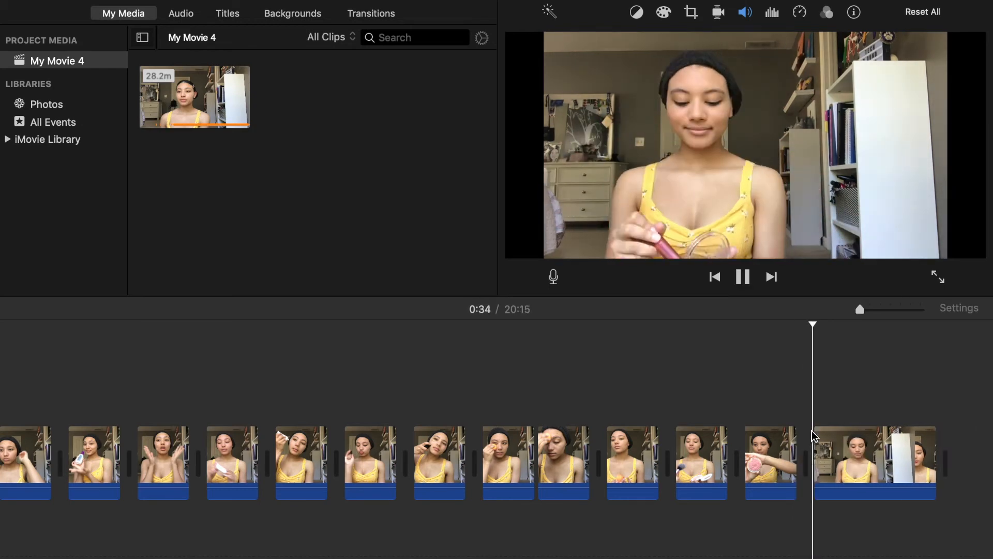
{"action": "key", "text": "super+b"}
{"action": "scroll", "coordinate": [791, 383], "scroll_direction": "right", "scroll_amount": 3}
{"action": "left_click_drag", "start_coordinate": [775, 325], "coordinate": [786, 324]}
{"action": "key", "text": "super+b"}
{"action": "left_click", "coordinate": [790, 439]}
{"action": "key", "text": "Delete"}
Split off the shot with the face tilted up and delete the following footage up to the eyebrow filling.
{"action": "left_click", "coordinate": [778, 325]}
{"action": "key", "text": "super+b"}
{"action": "left_click_drag", "start_coordinate": [842, 324], "coordinate": [849, 324]}
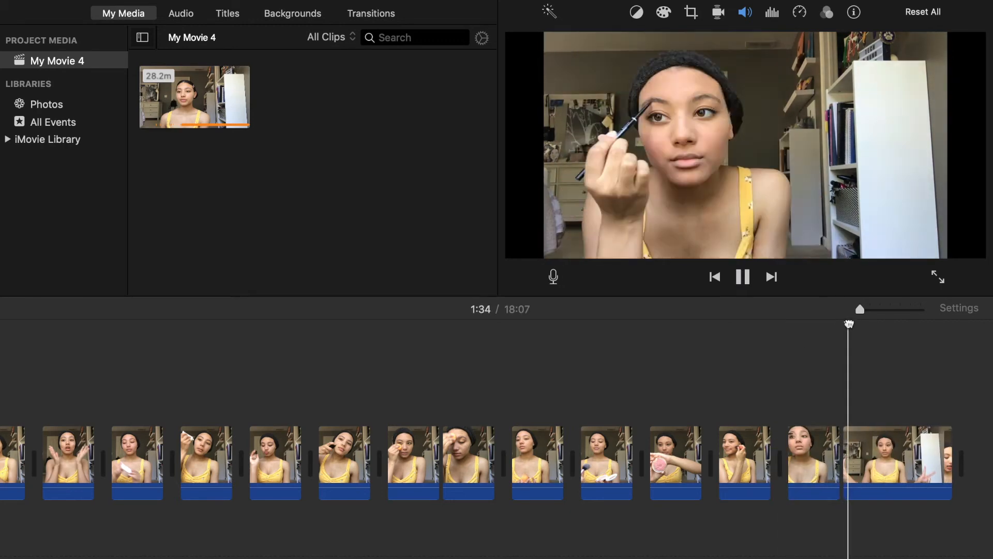
{"action": "key", "text": "super+b"}
{"action": "left_click", "coordinate": [880, 439]}
{"action": "key", "text": "Delete"}
Split off a short eyebrow pencil shot from the long clip and delete the unneeded footage before it.
{"action": "key", "text": "space"}
{"action": "key", "text": "super+b"}
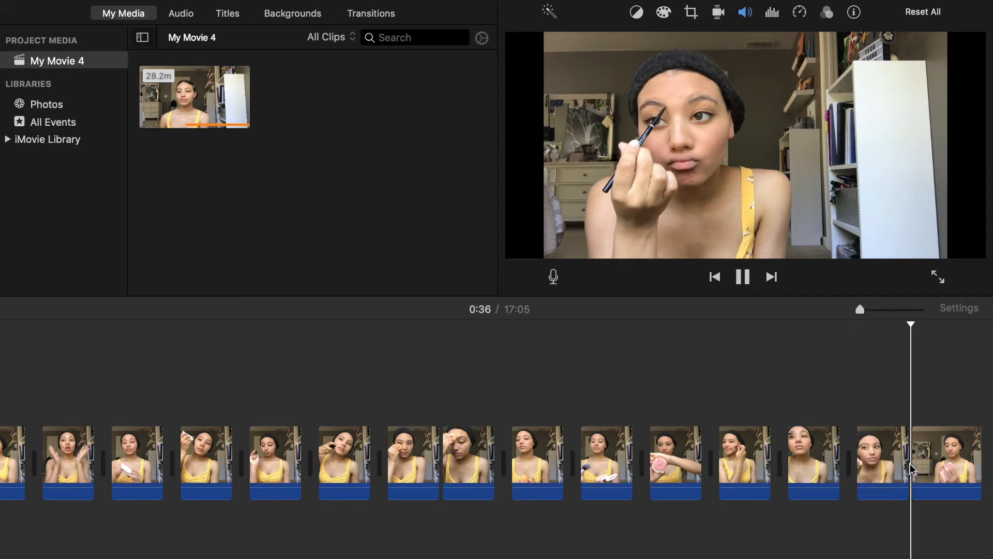
{"action": "scroll", "coordinate": [910, 463], "scroll_direction": "right", "scroll_amount": 3}
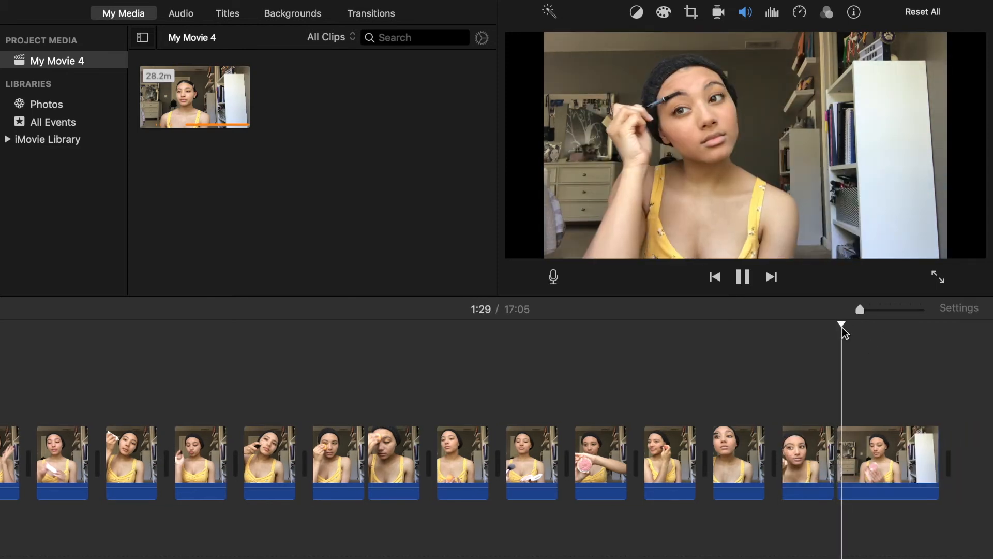
Split off the eyebrow filling shot with the tilted head and delete the unneeded footage beside it.
{"action": "left_click_drag", "start_coordinate": [838, 451], "coordinate": [851, 450]}
{"action": "key", "text": "space"}
{"action": "key", "text": "space"}
{"action": "key", "text": "super+b"}
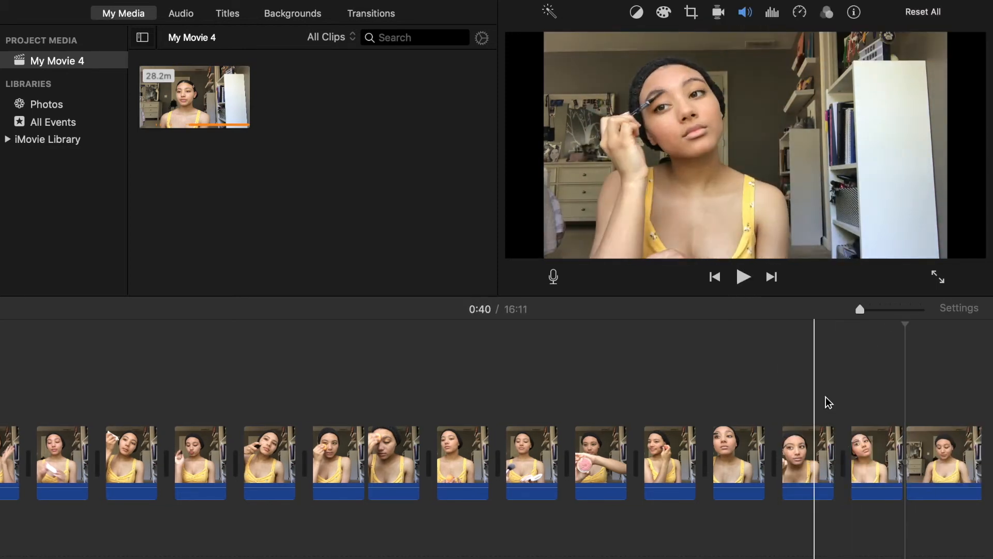
{"action": "key", "text": "space"}
{"action": "key", "text": "Delete"}
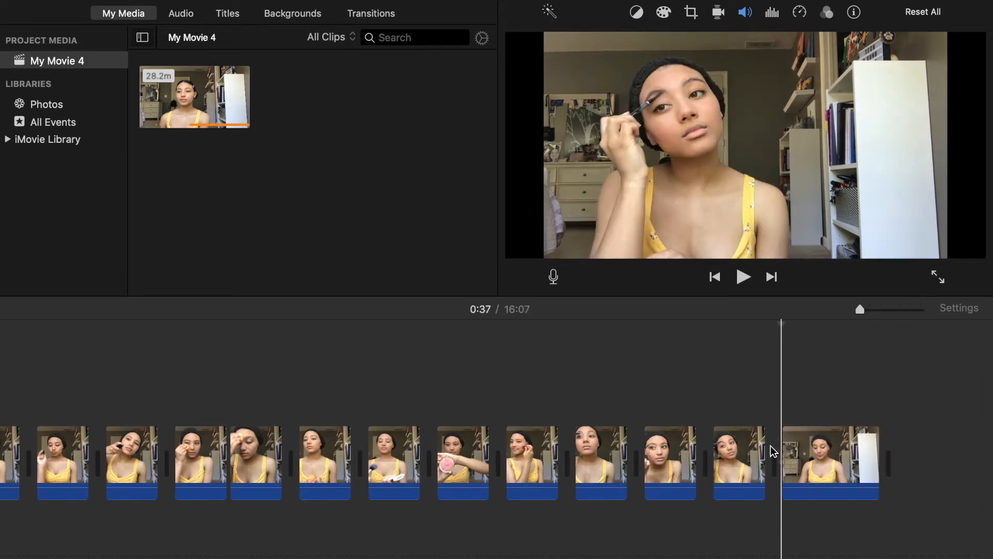
Cut the brow gel application down to a short clip and delete the unneeded stretch of the long clip.
{"action": "left_click_drag", "start_coordinate": [781, 325], "coordinate": [792, 326]}
{"action": "key", "text": "super+b"}
{"action": "left_click", "coordinate": [811, 446]}
{"action": "key", "text": "Delete"}
{"action": "key", "text": "space"}
{"action": "key", "text": "super+z"}
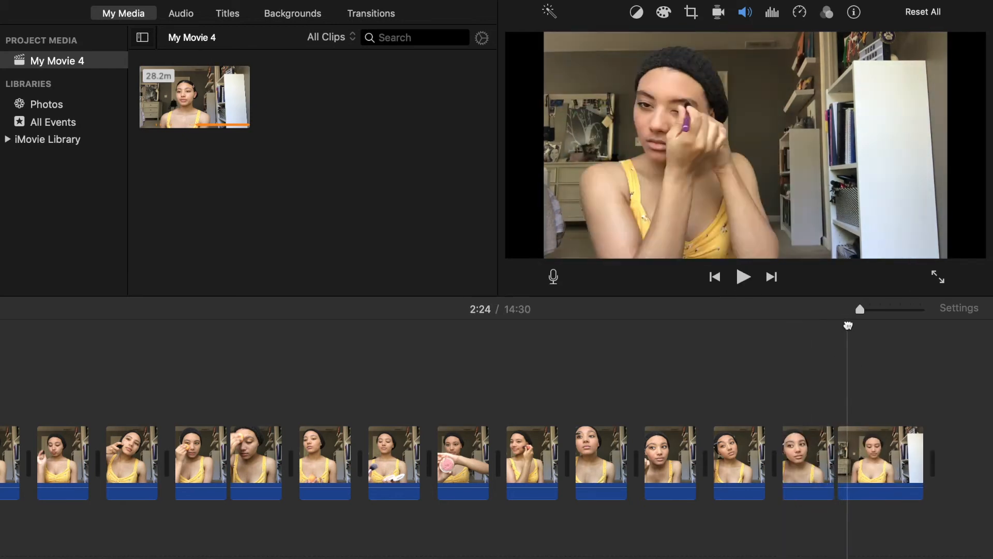
Split the long clip where the eyeshadow palette is presented and delete the footage leading up to it.
{"action": "left_click", "coordinate": [748, 283]}
{"action": "key", "text": "space"}
{"action": "key", "text": "super+b"}
{"action": "left_click", "coordinate": [865, 441]}
{"action": "key", "text": "Delete"}
Split off the eyeshadow palette shot and delete the footage before the eyeshadow is applied.
{"action": "key", "text": "space"}
{"action": "key", "text": "super+b"}
{"action": "left_click", "coordinate": [867, 439]}
{"action": "key", "text": "Delete"}
{"action": "key", "text": "space"}
{"action": "key", "text": "super+b"}
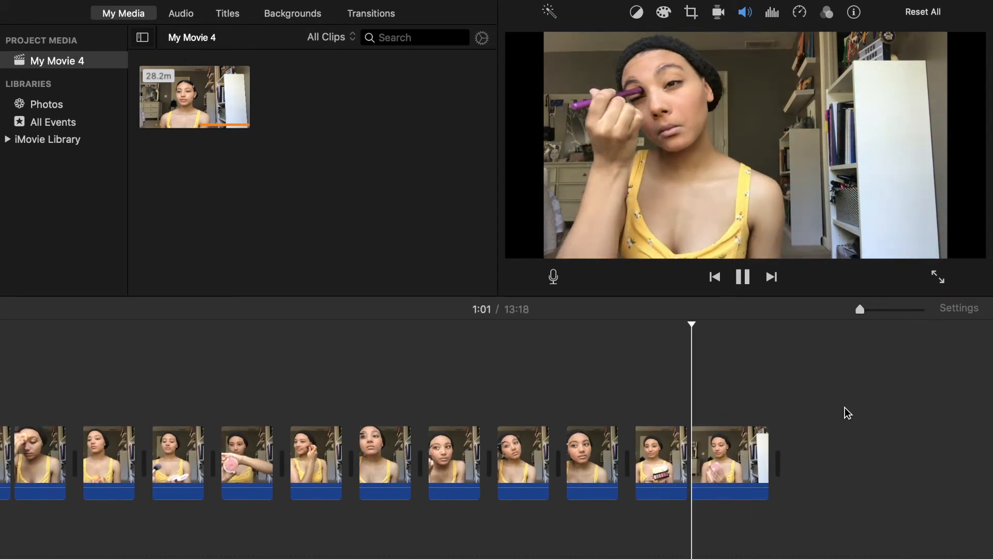
Split off a short eyeshadow application shot and delete the following footage up to the pink tube.
{"action": "key", "text": "space"}
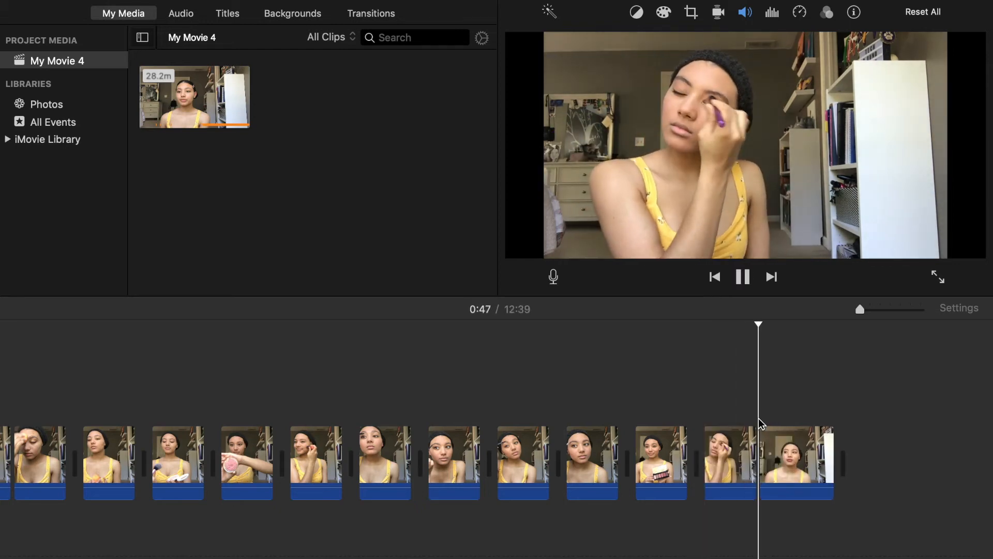
{"action": "left_click_drag", "start_coordinate": [759, 324], "coordinate": [781, 325]}
{"action": "left_click", "coordinate": [792, 455]}
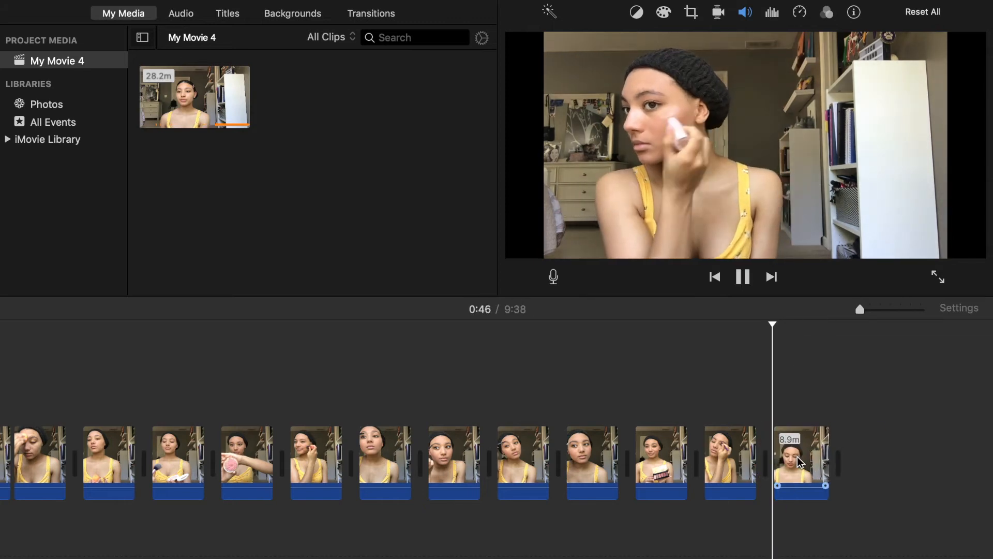
Split off a short shot with the pink tube from the start of the remaining long clip.
{"action": "key", "text": "space"}
{"action": "key", "text": "super+b"}
{"action": "key", "text": "space"}
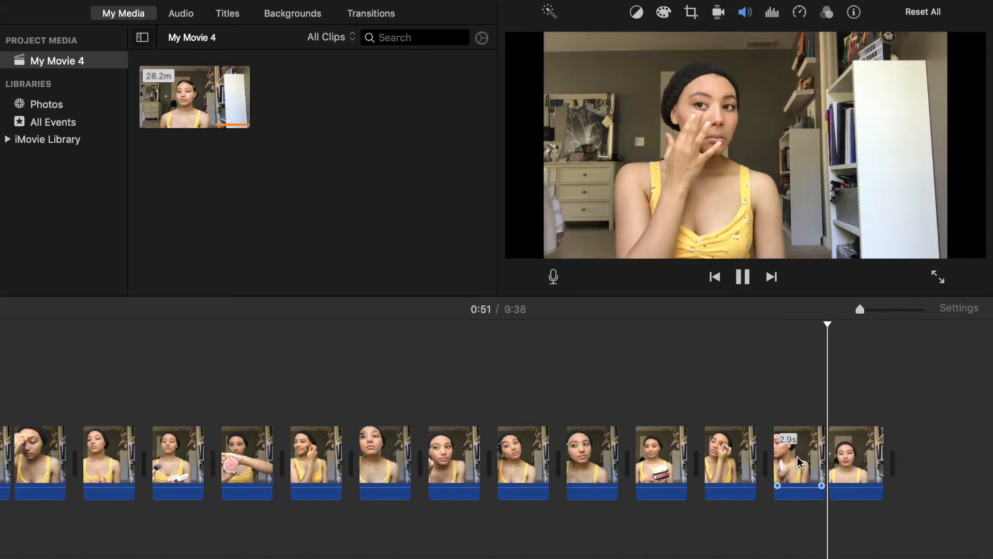
Split off the shot of fingers at the lips and the lip gloss shot, deleting the footage around them.
{"action": "left_click_drag", "start_coordinate": [832, 324], "coordinate": [838, 324]}
{"action": "key", "text": "space"}
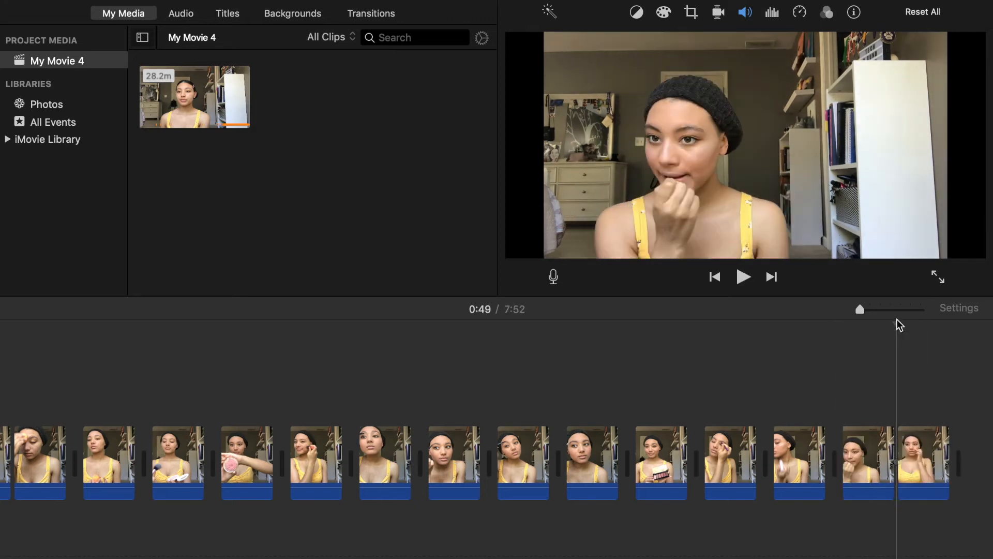
{"action": "key", "text": "space"}
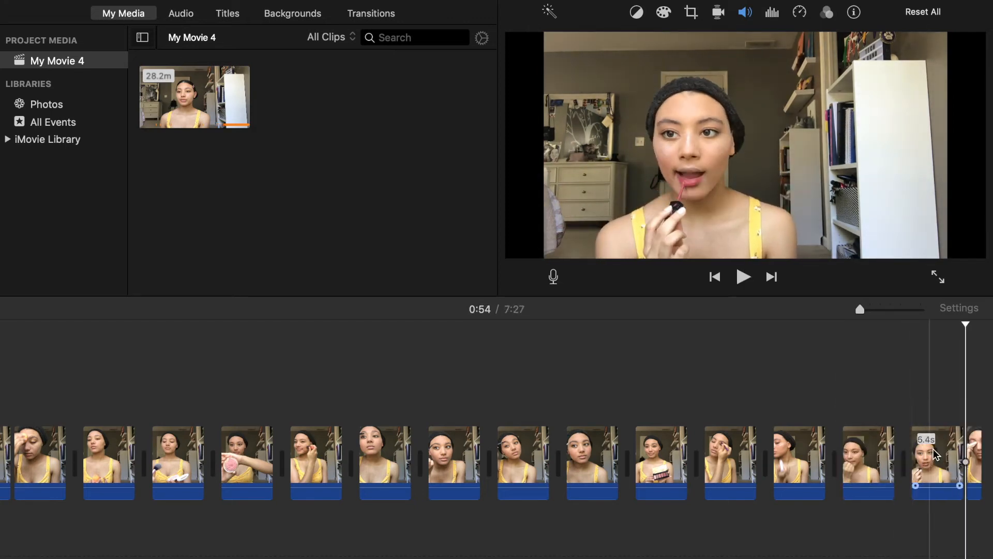
Split off the side-facing lip shot and the closing pose as short clips, and delete the remaining footage.
{"action": "key", "text": "space"}
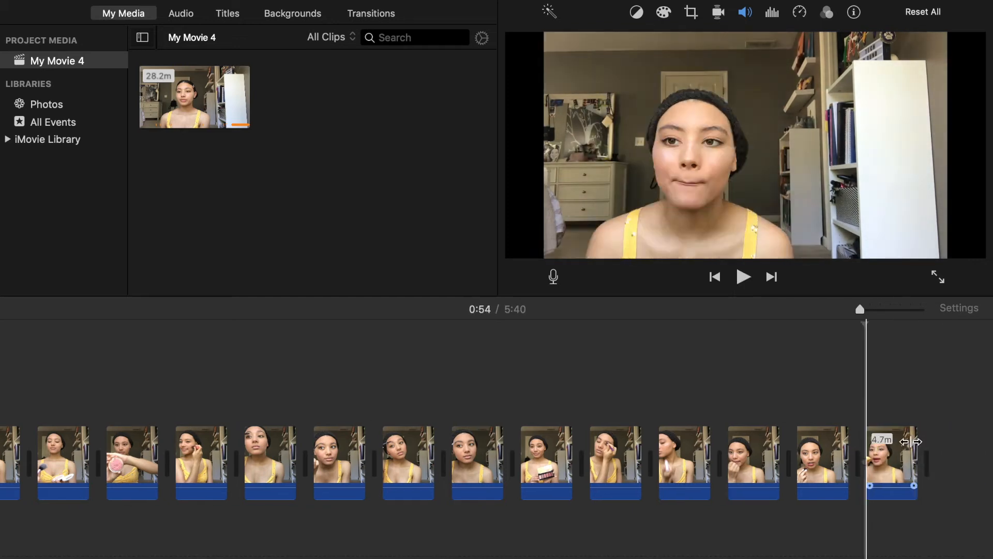
{"action": "key", "text": "space"}
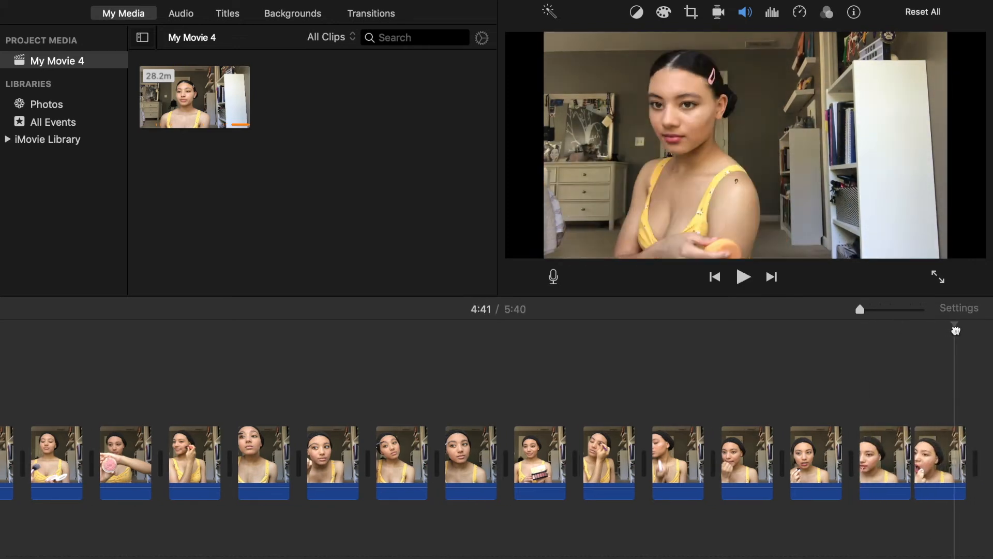
{"action": "key", "text": "space"}
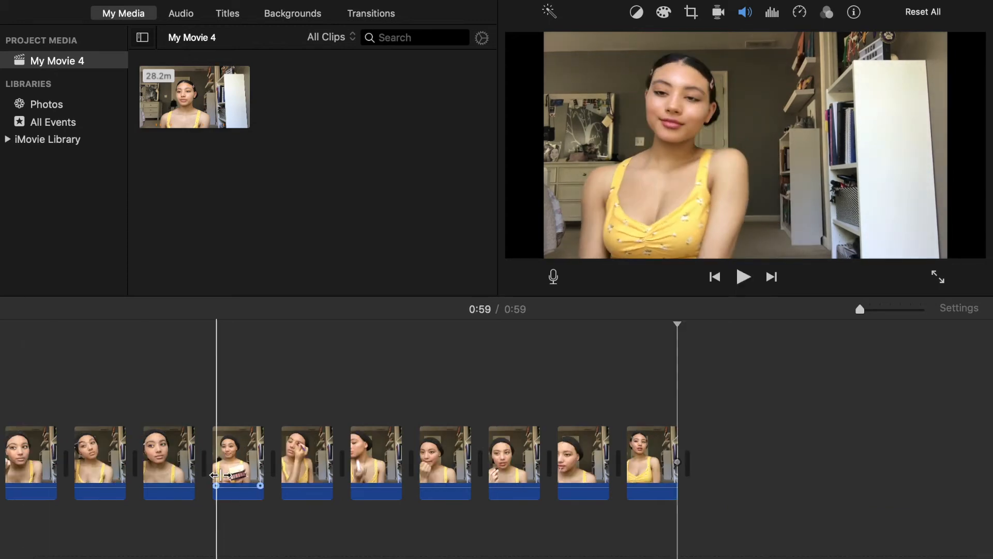
Try a tighter Crop to Fill frame on the eyeshadow palette clip and return its style to Fit.
{"action": "left_click", "coordinate": [232, 457]}
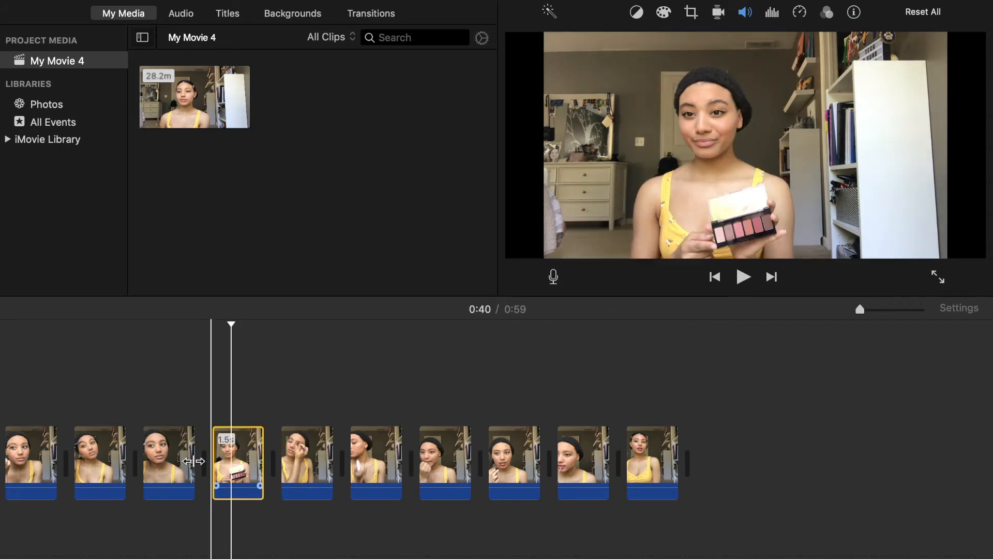
{"action": "scroll", "coordinate": [93, 445], "scroll_direction": "left", "scroll_amount": 2}
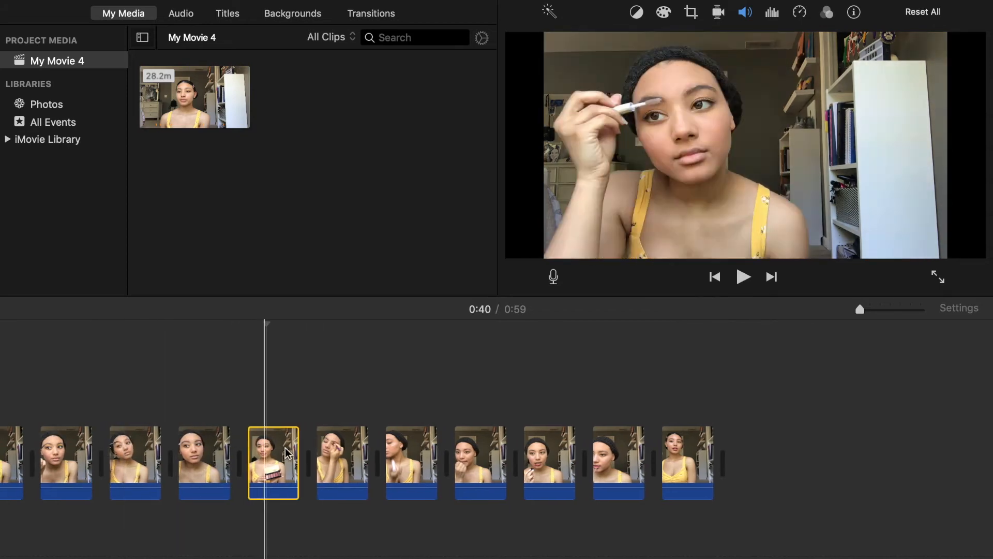
{"action": "left_click", "coordinate": [262, 450]}
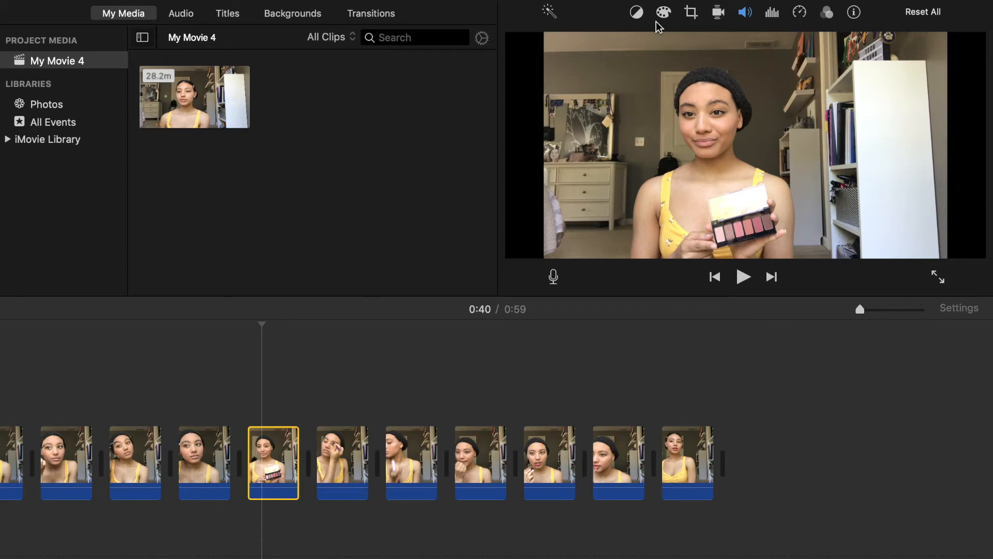
{"action": "left_click", "coordinate": [691, 14]}
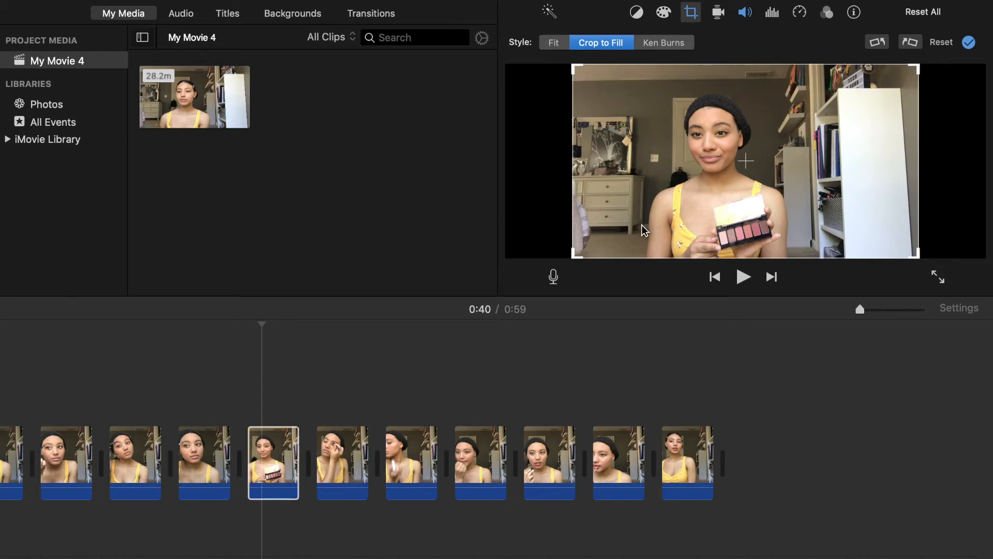
{"action": "left_click_drag", "start_coordinate": [916, 66], "coordinate": [807, 166]}
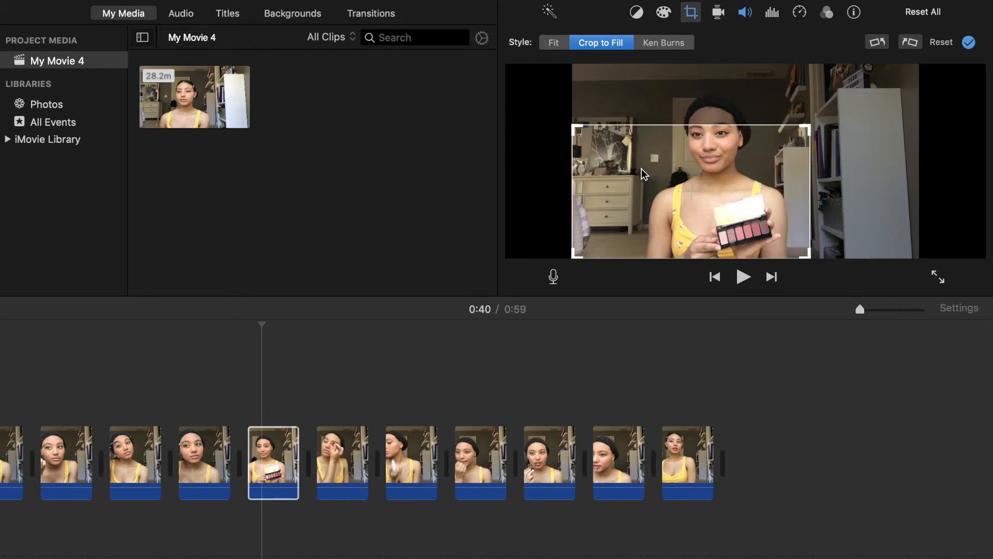
{"action": "left_click_drag", "start_coordinate": [686, 193], "coordinate": [721, 163]}
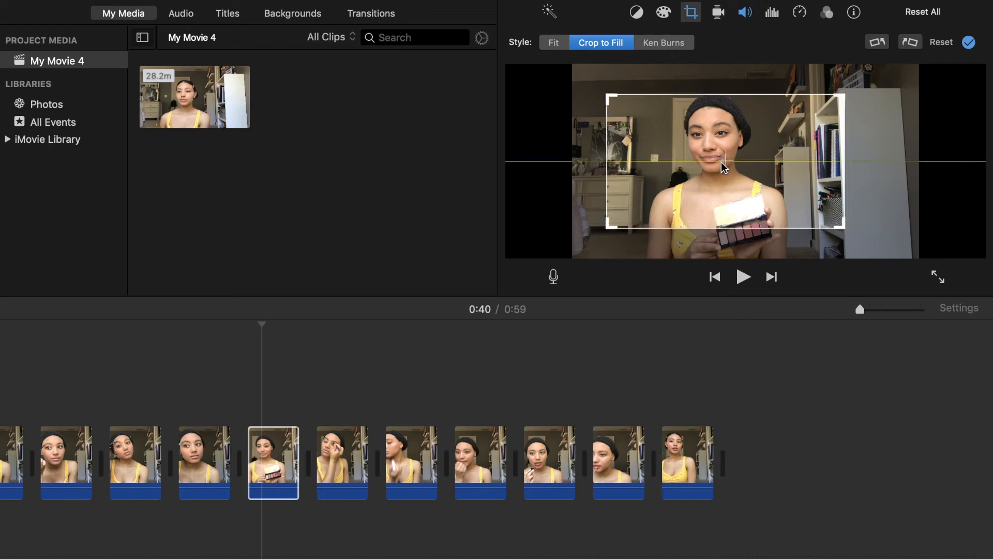
{"action": "left_click", "coordinate": [552, 44]}
Play the eyeshadow palette clip and split it at the raised-hand gesture.
{"action": "left_click_drag", "start_coordinate": [259, 330], "coordinate": [248, 326]}
{"action": "key", "text": "space"}
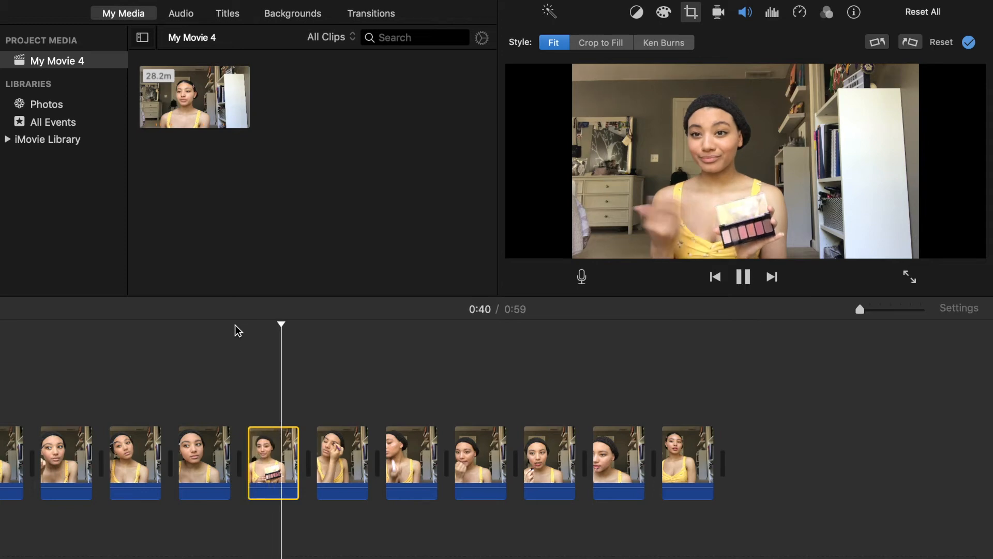
{"action": "key", "text": "space"}
{"action": "key", "text": "super+b"}
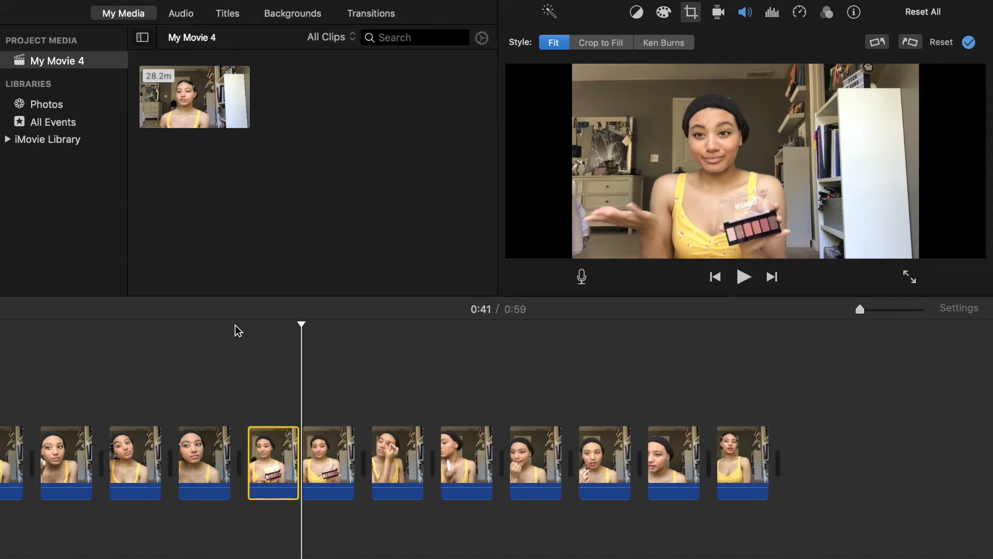
Crop the second part of the palette clip to fill with a tighter frame around the upper body, and play the cut.
{"action": "left_click", "coordinate": [322, 465]}
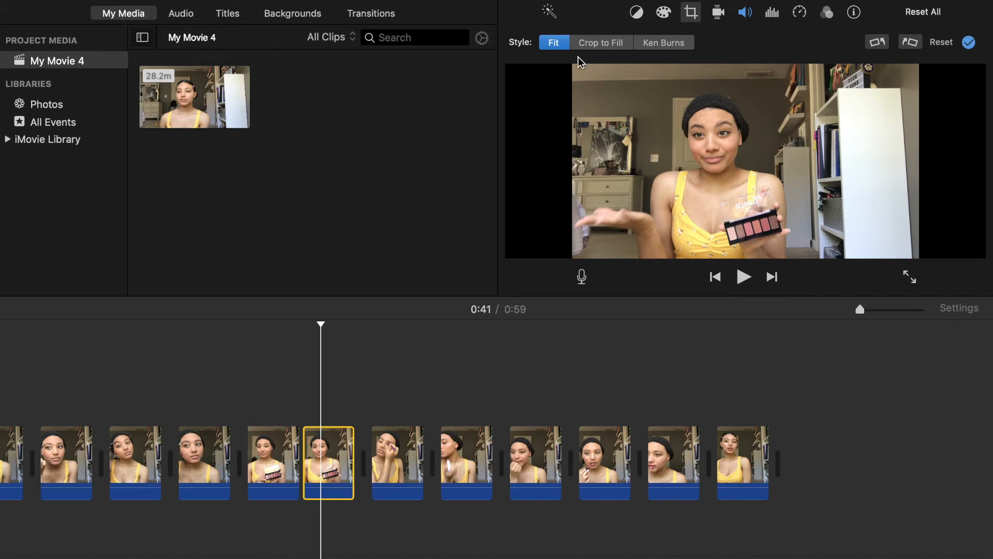
{"action": "left_click", "coordinate": [598, 43]}
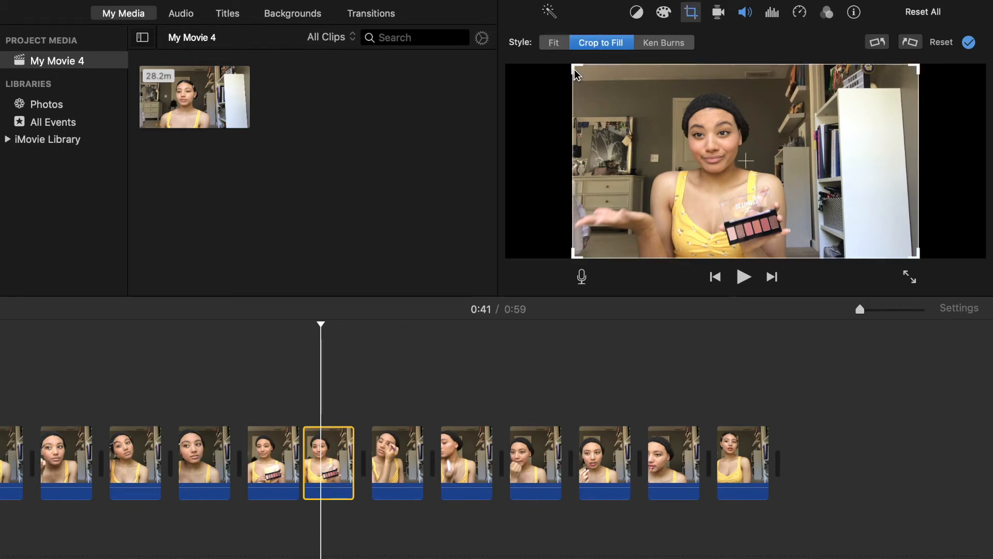
{"action": "left_click_drag", "start_coordinate": [573, 64], "coordinate": [676, 138]}
{"action": "left_click_drag", "start_coordinate": [796, 171], "coordinate": [704, 161]}
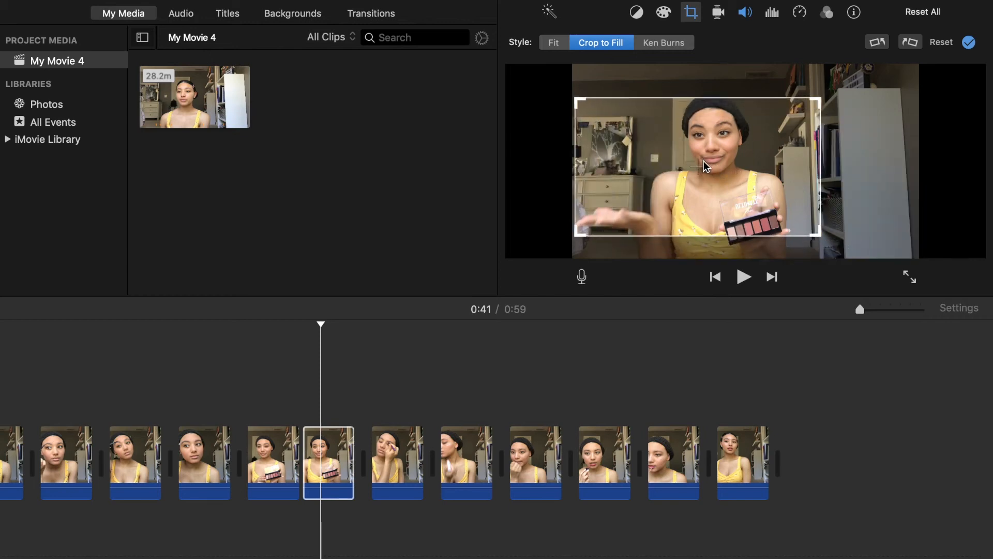
{"action": "left_click", "coordinate": [284, 338]}
{"action": "left_click", "coordinate": [246, 343]}
{"action": "key", "text": "space"}
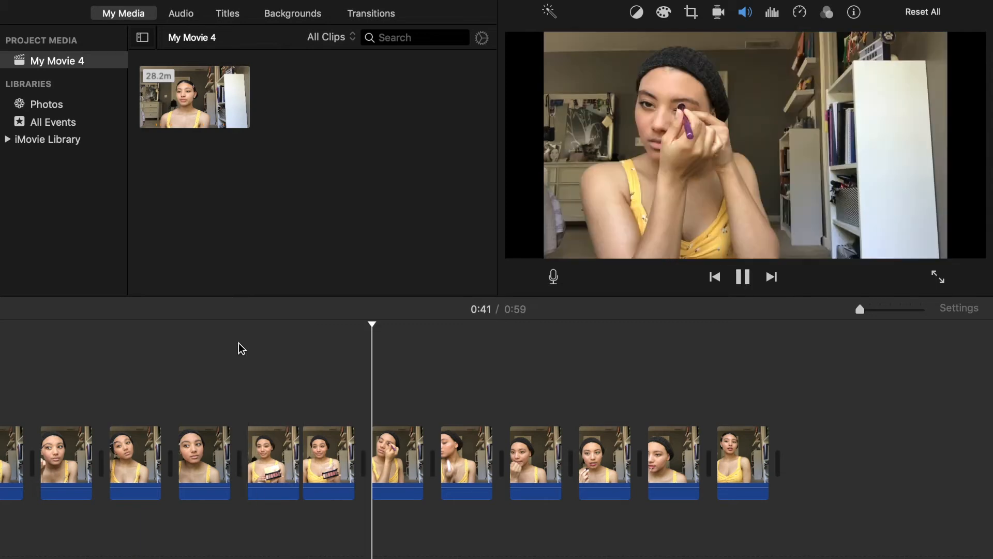
Duplicate the final posing clip and place the copy directly above the original in the timeline.
{"action": "left_click", "coordinate": [731, 450]}
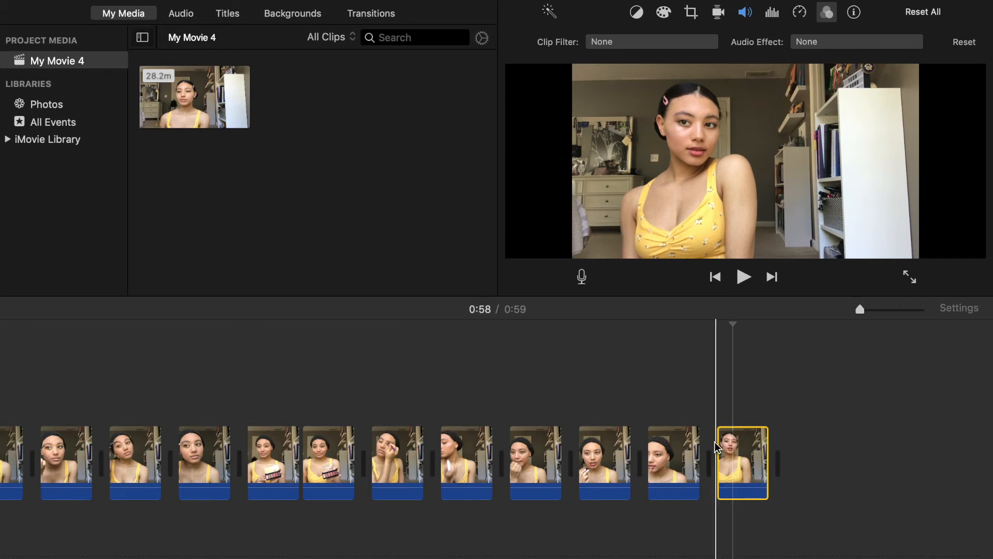
{"action": "right_click", "coordinate": [750, 461]}
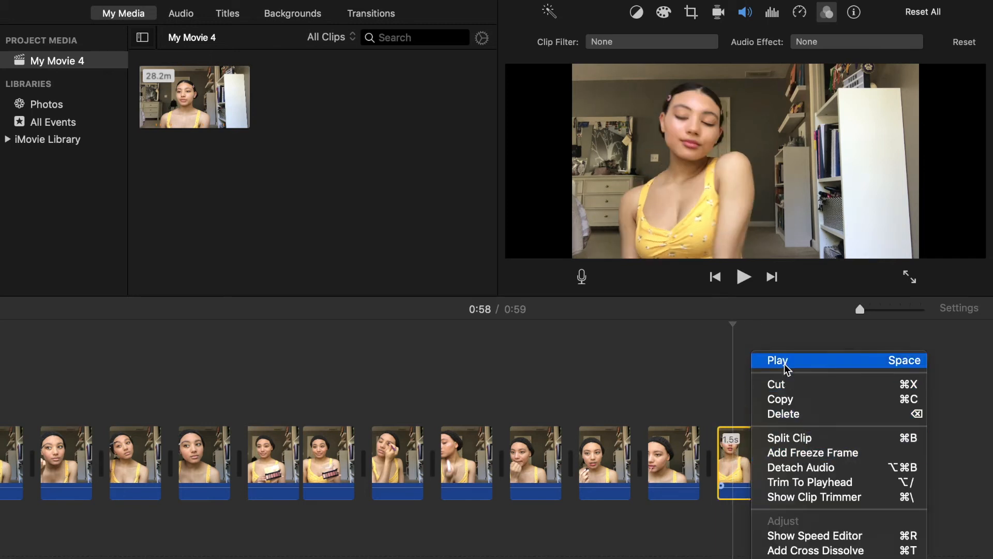
{"action": "left_click", "coordinate": [788, 399]}
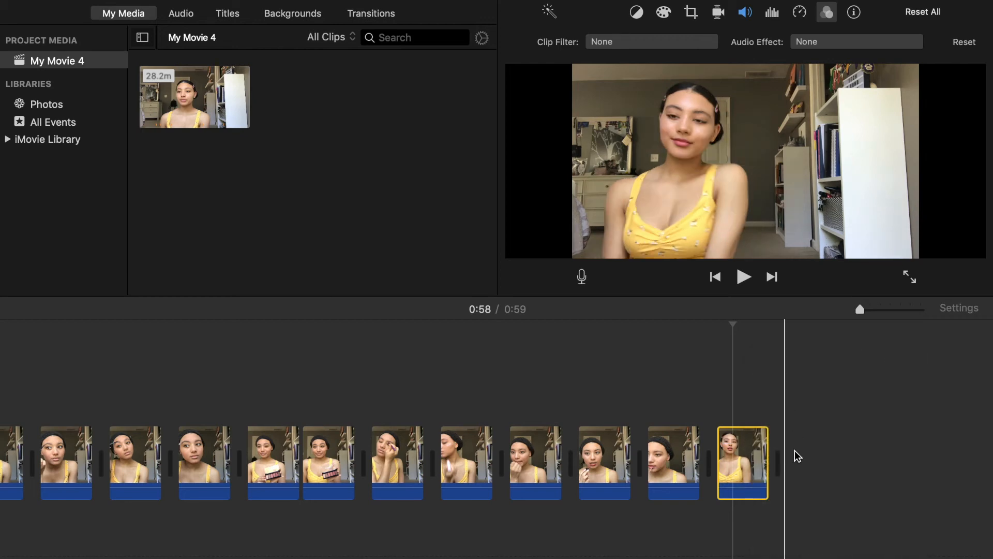
{"action": "key", "text": "super+v"}
{"action": "left_click_drag", "start_coordinate": [802, 458], "coordinate": [724, 391]}
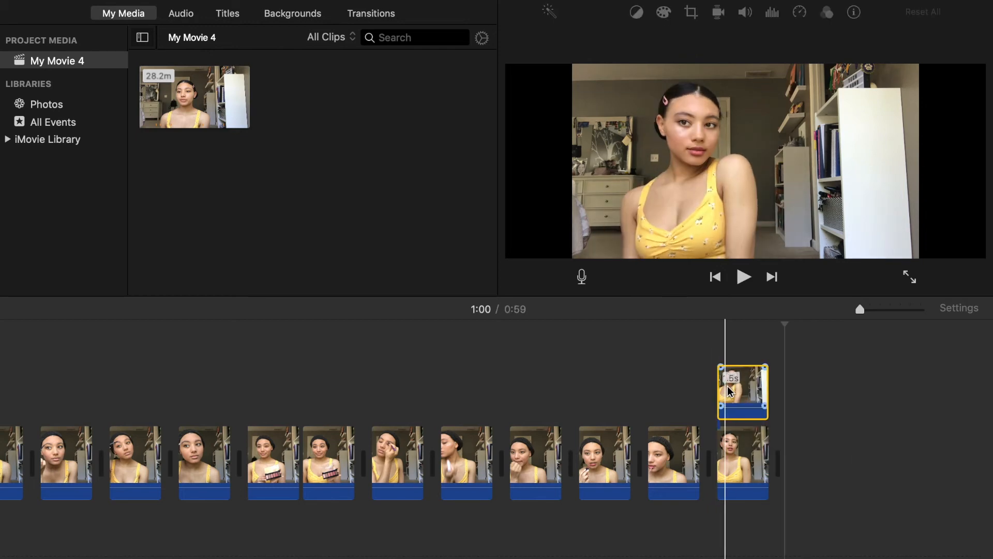
Apply the Flipped clip filter to the upper copy of the posing clip.
{"action": "left_click", "coordinate": [759, 387]}
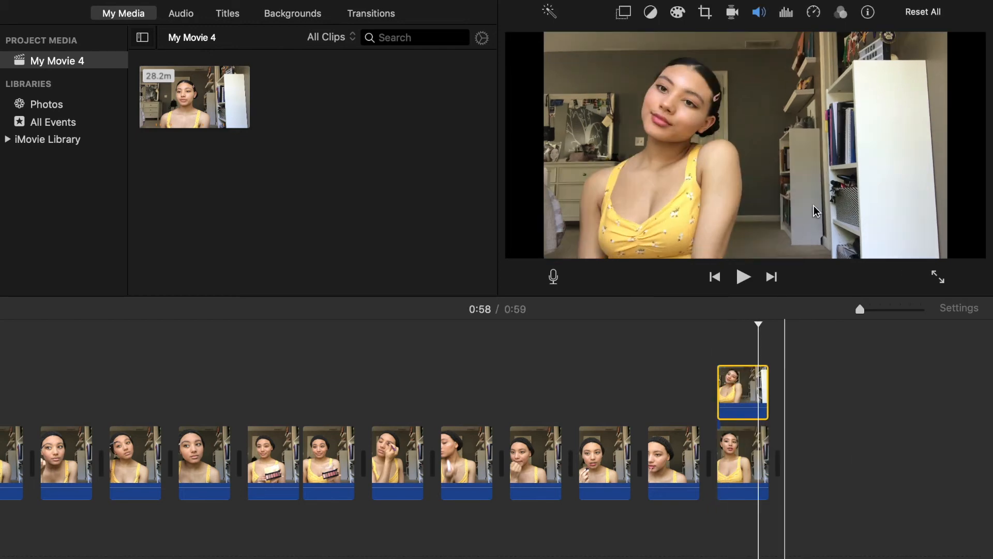
{"action": "left_click", "coordinate": [840, 14]}
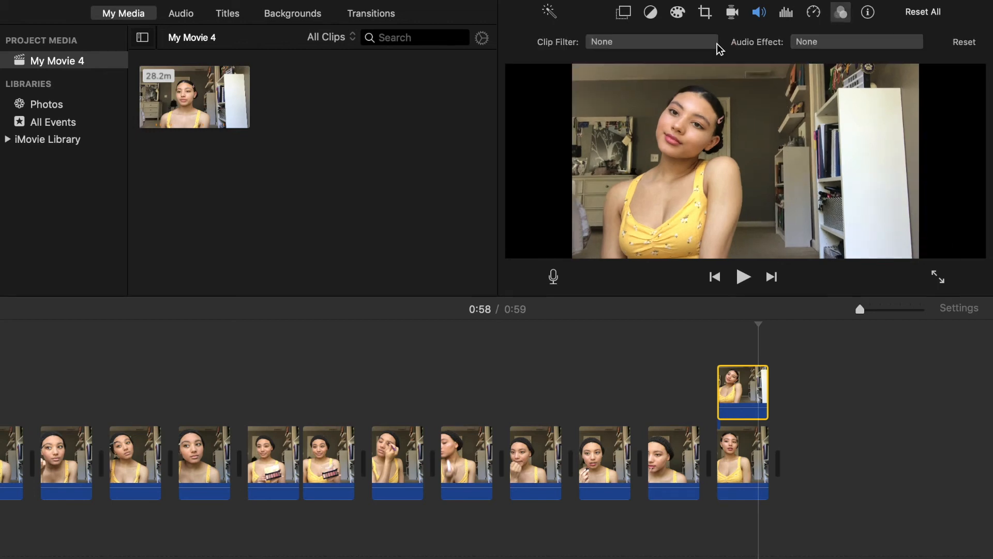
{"action": "left_click", "coordinate": [652, 41]}
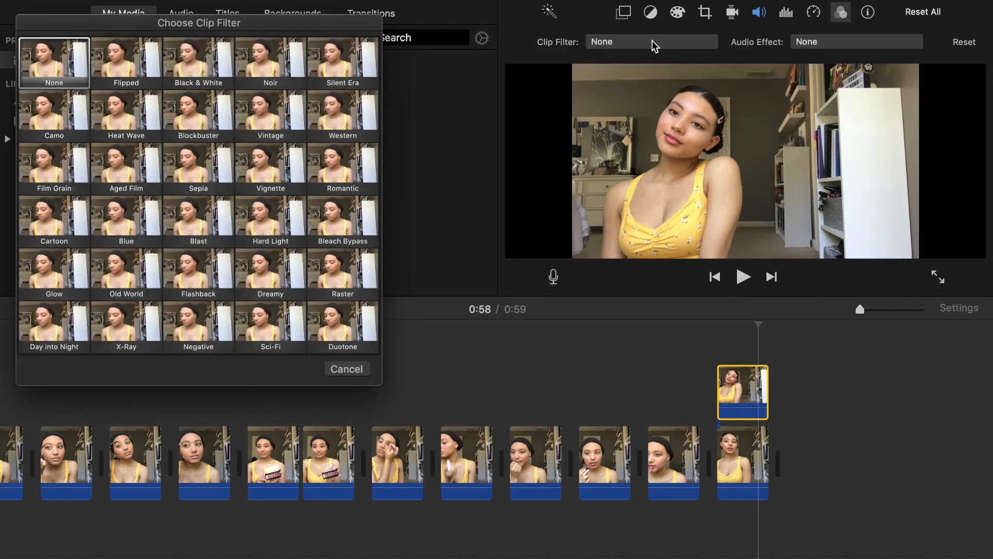
{"action": "left_click", "coordinate": [110, 68]}
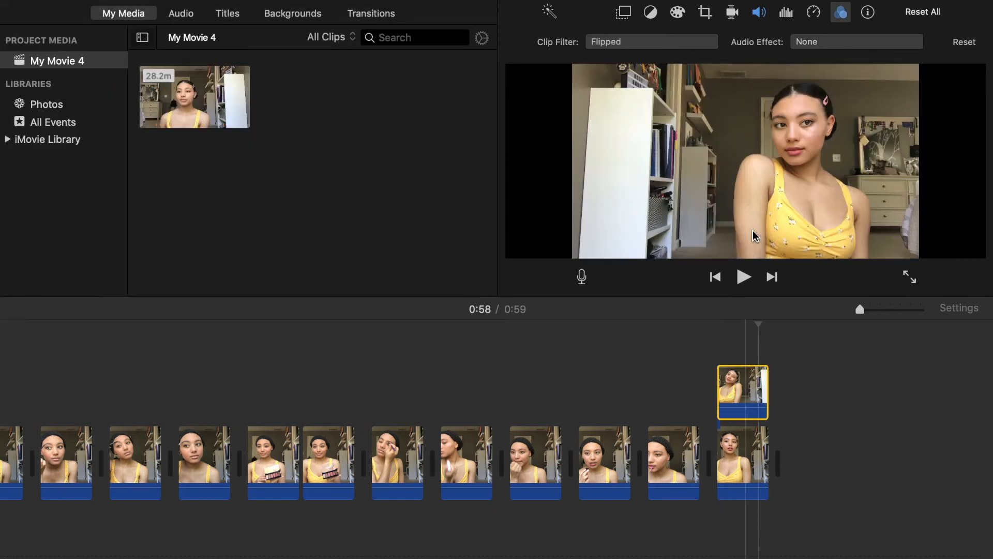
Set the video overlay of the flipped upper posing clip to Split Screen.
{"action": "left_click", "coordinate": [625, 12]}
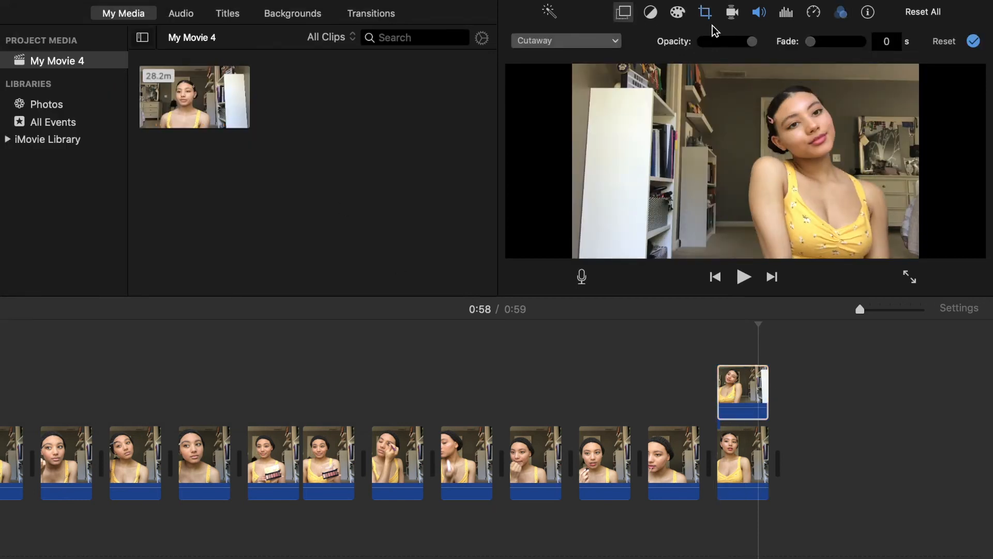
{"action": "left_click", "coordinate": [609, 41]}
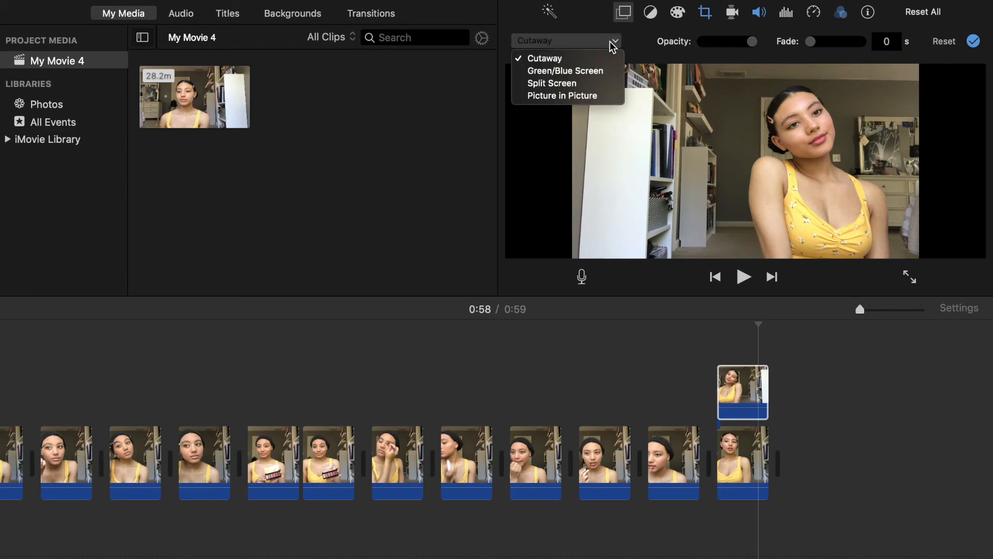
{"action": "left_click", "coordinate": [600, 83]}
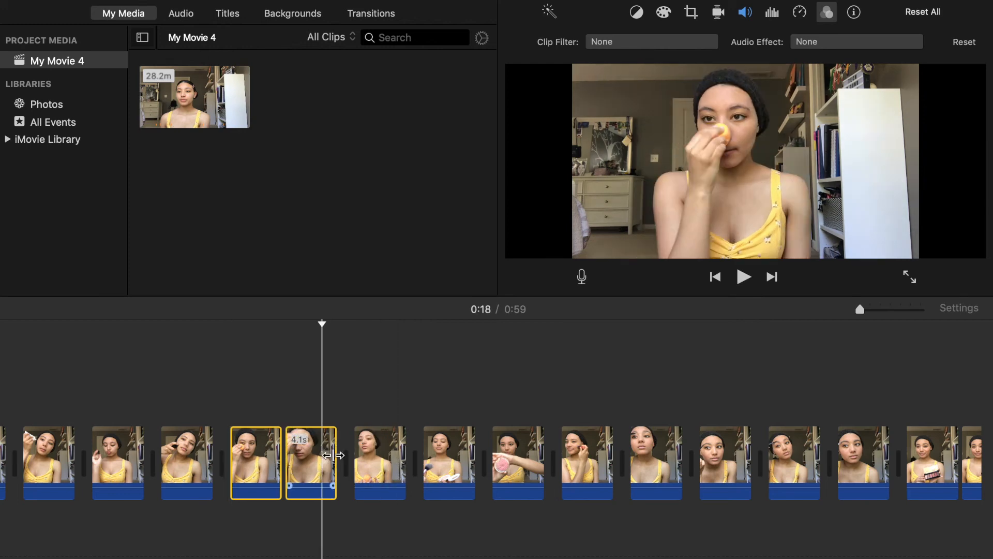
Add the clip after the two selected face-sponge clips to the selection and apply the Silent Era clip filter to all three.
{"action": "left_click", "coordinate": [396, 455], "text": "super"}
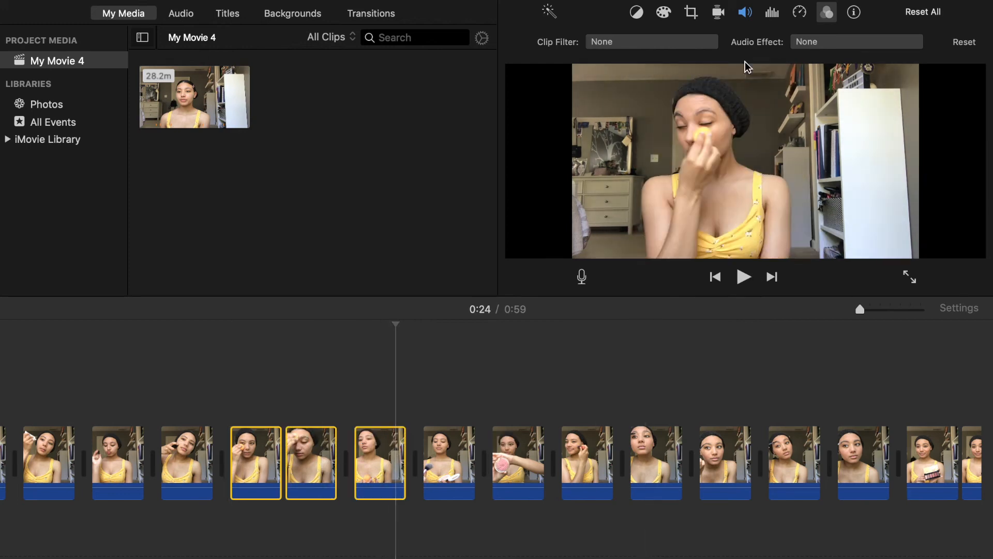
{"action": "left_click", "coordinate": [704, 45]}
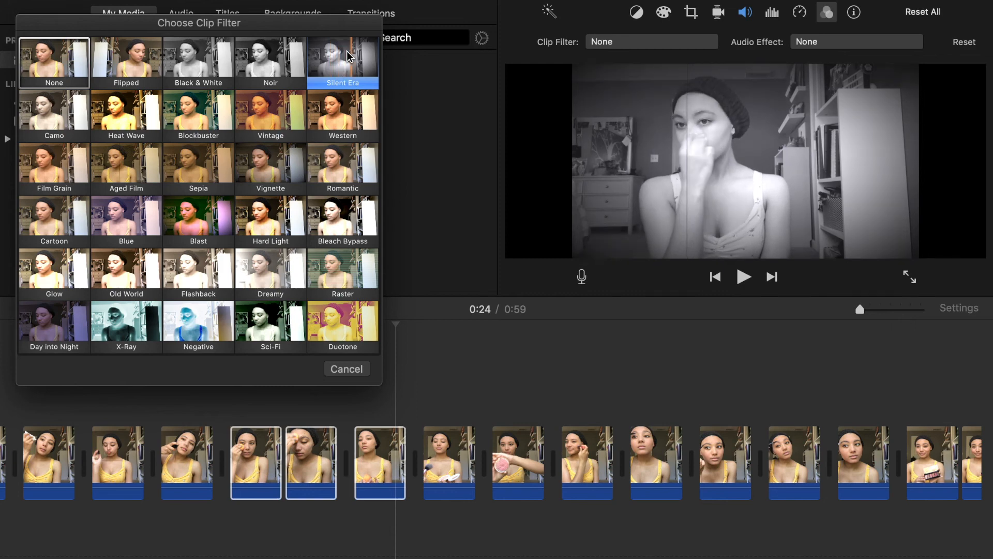
{"action": "left_click", "coordinate": [349, 55]}
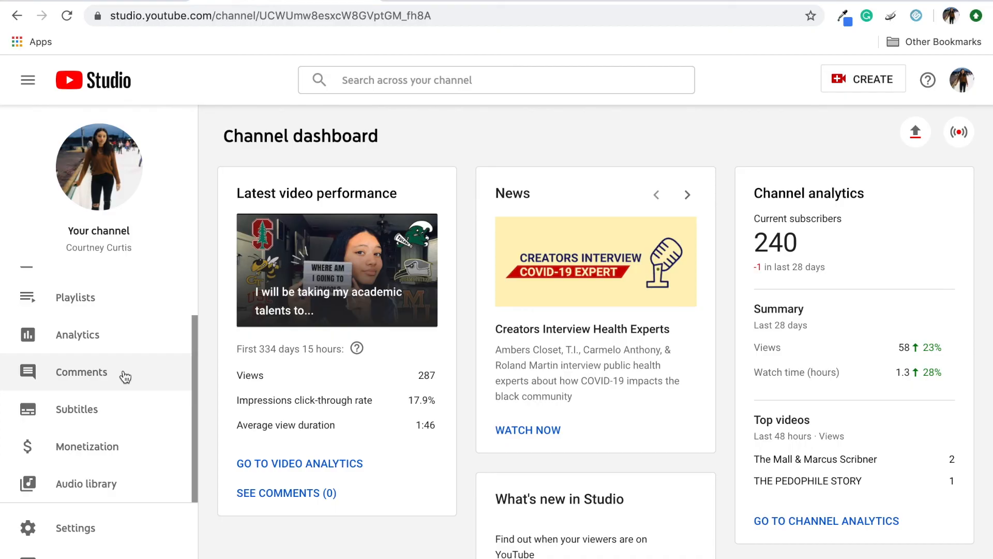
Switch to YouTube Studio, open the Audio Library and look through the free music tracks.
{"action": "left_click", "coordinate": [75, 492]}
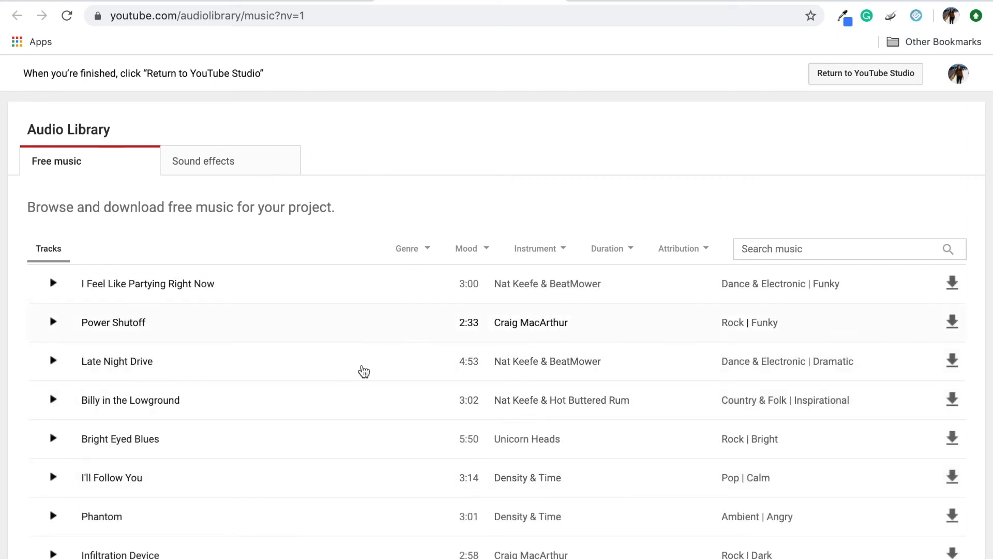
{"action": "scroll", "coordinate": [312, 439], "scroll_direction": "down", "scroll_amount": 15}
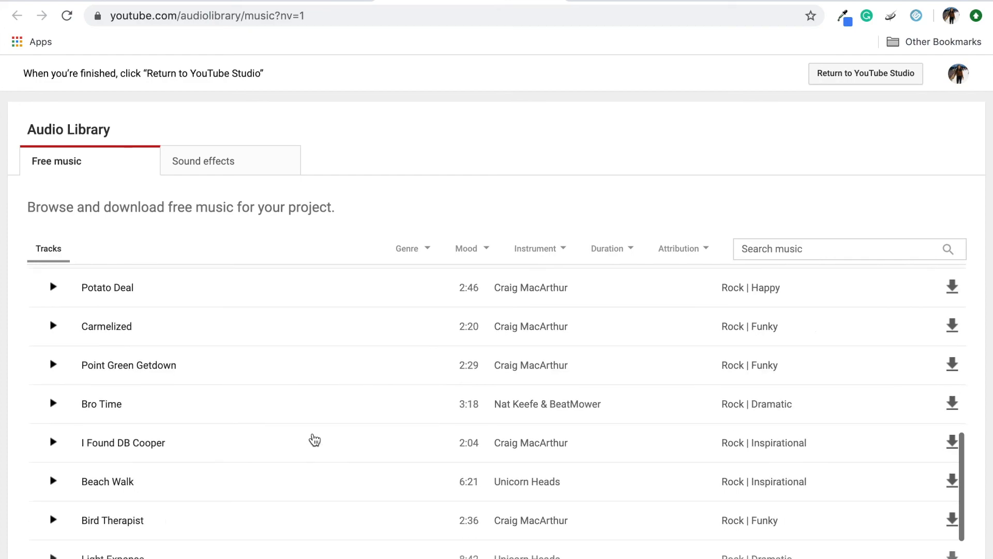
{"action": "scroll", "coordinate": [313, 437], "scroll_direction": "down", "scroll_amount": 15}
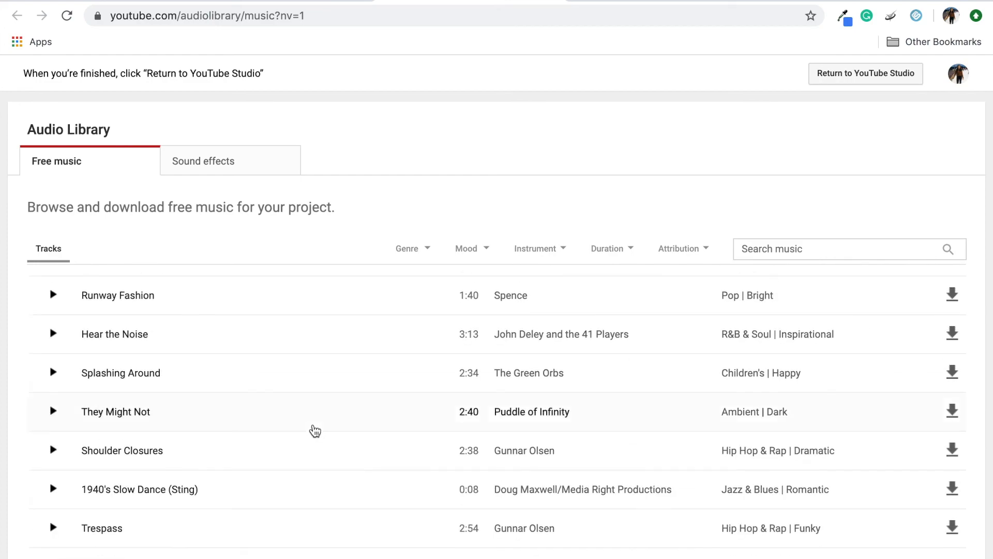
{"action": "scroll", "coordinate": [314, 429], "scroll_direction": "down", "scroll_amount": 10}
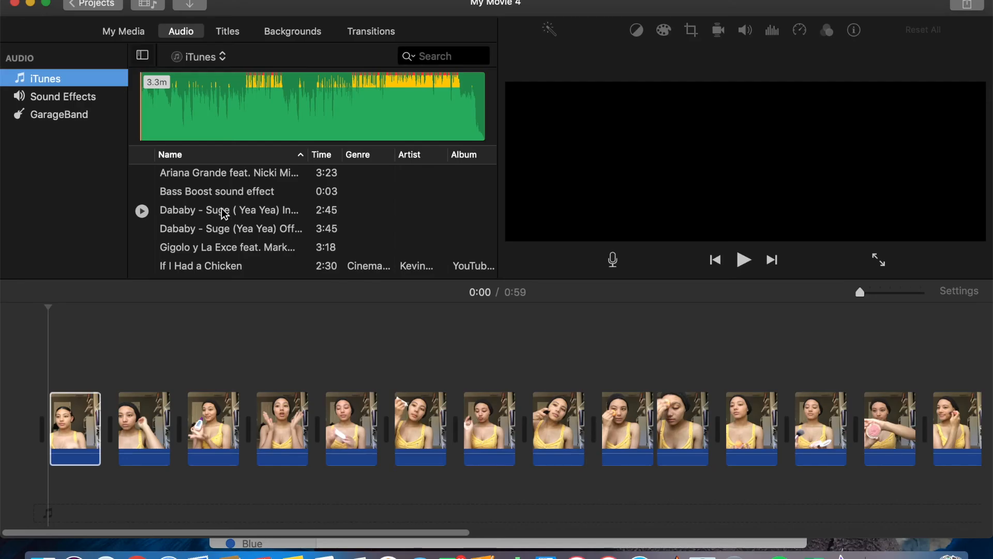
Switch back to iMovie and add the iTunes track "If I Had a Chicken" as background music from the start of the movie.
{"action": "left_click", "coordinate": [226, 267]}
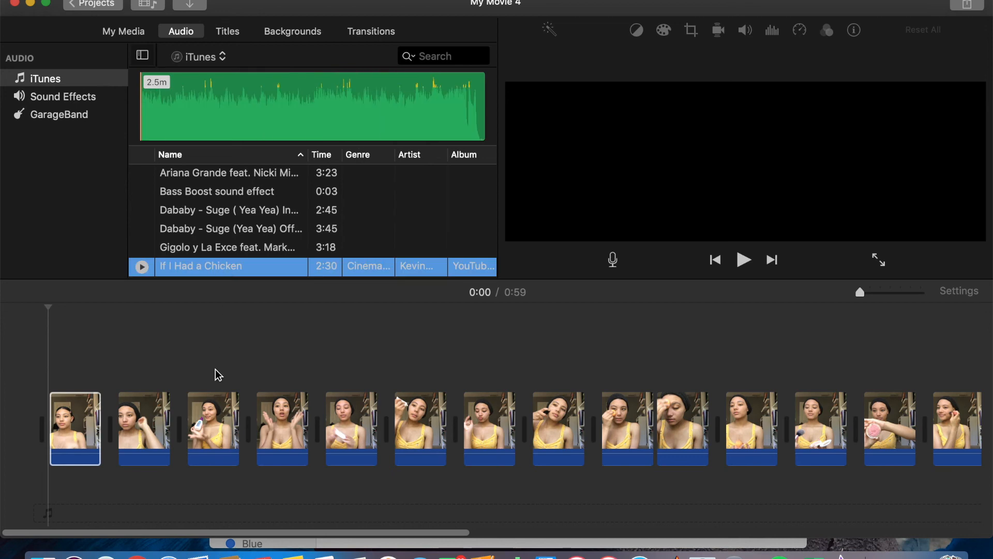
{"action": "left_click_drag", "start_coordinate": [177, 502], "coordinate": [31, 517]}
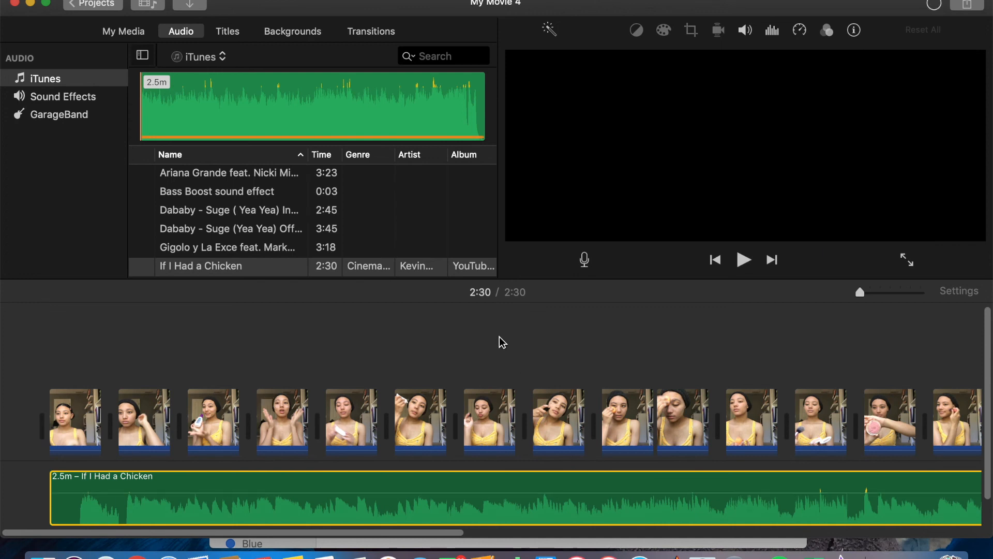
{"action": "scroll", "coordinate": [318, 388], "scroll_direction": "right", "scroll_amount": 15}
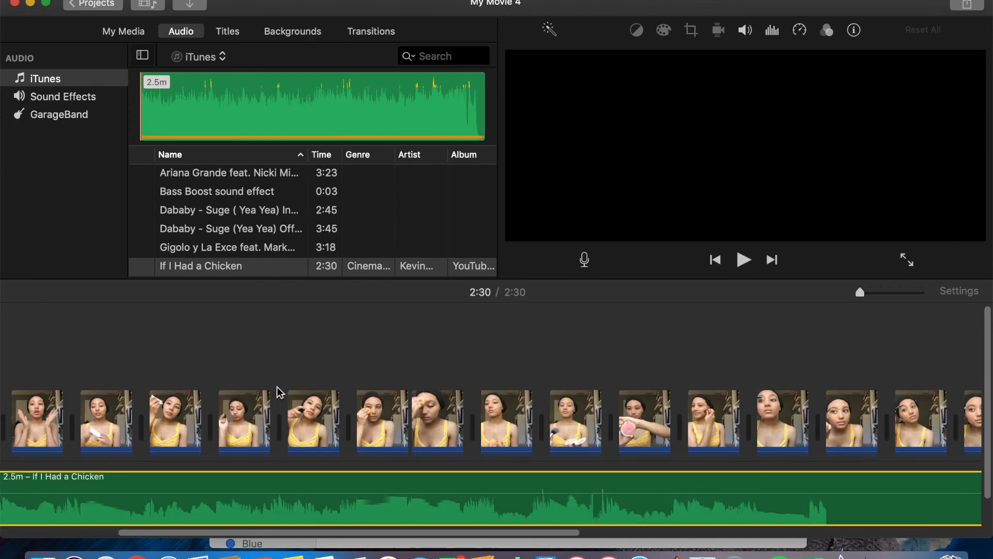